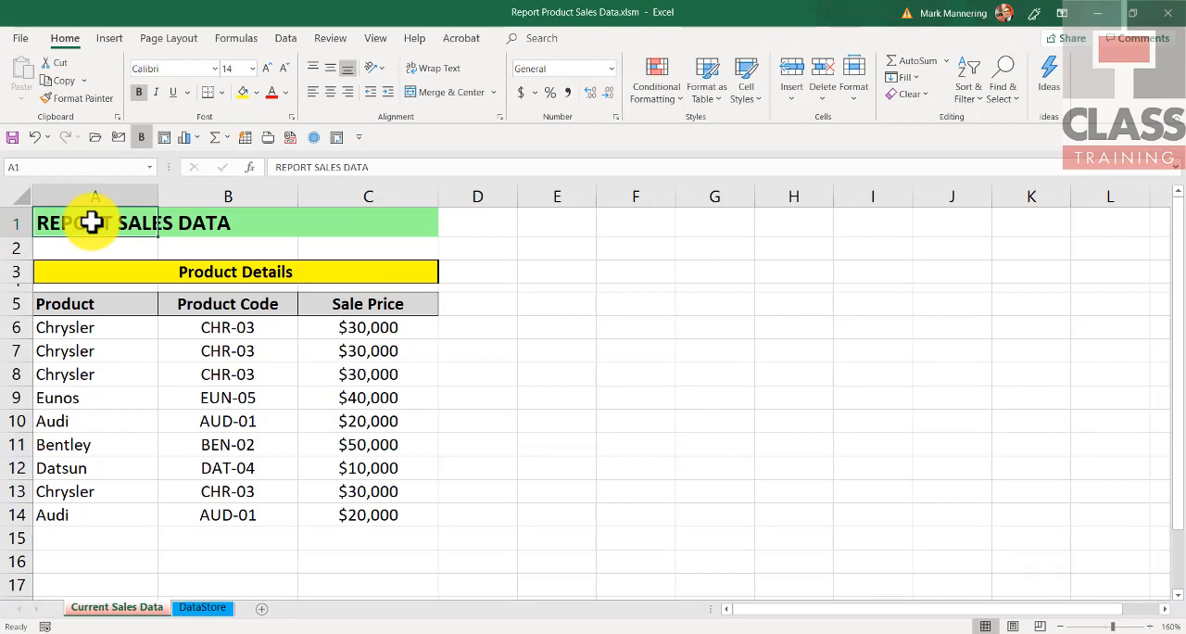
# Step: Examine the product code lookup formulas in cells B6 to B8 of the Current Sales Data sheet
pyautogui.click(229, 331)
pyautogui.click(229, 352)
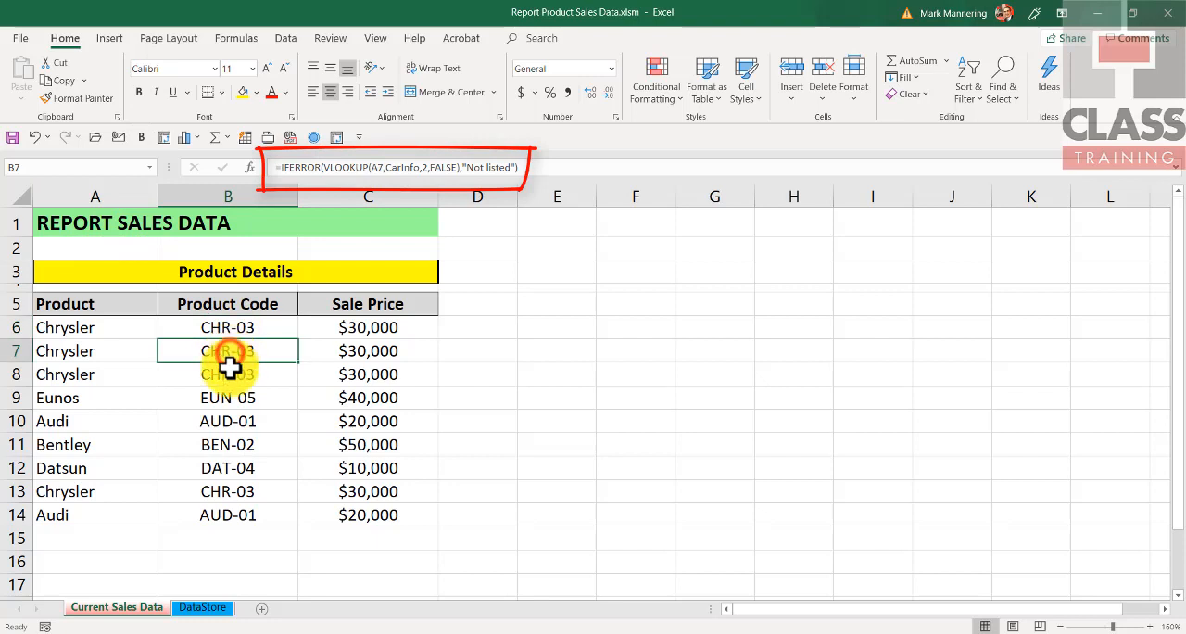
pyautogui.click(228, 374)
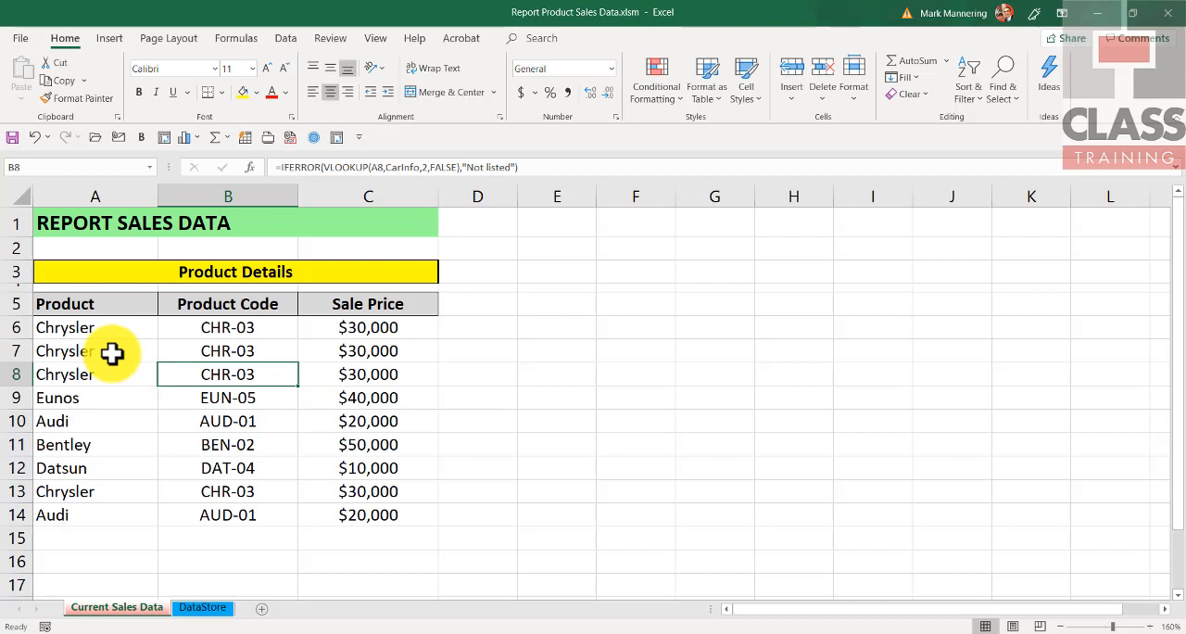
# Step: Change the product in cell A7 to Bentley and in cell A12 to Audi using their validation lists
pyautogui.click(112, 353)
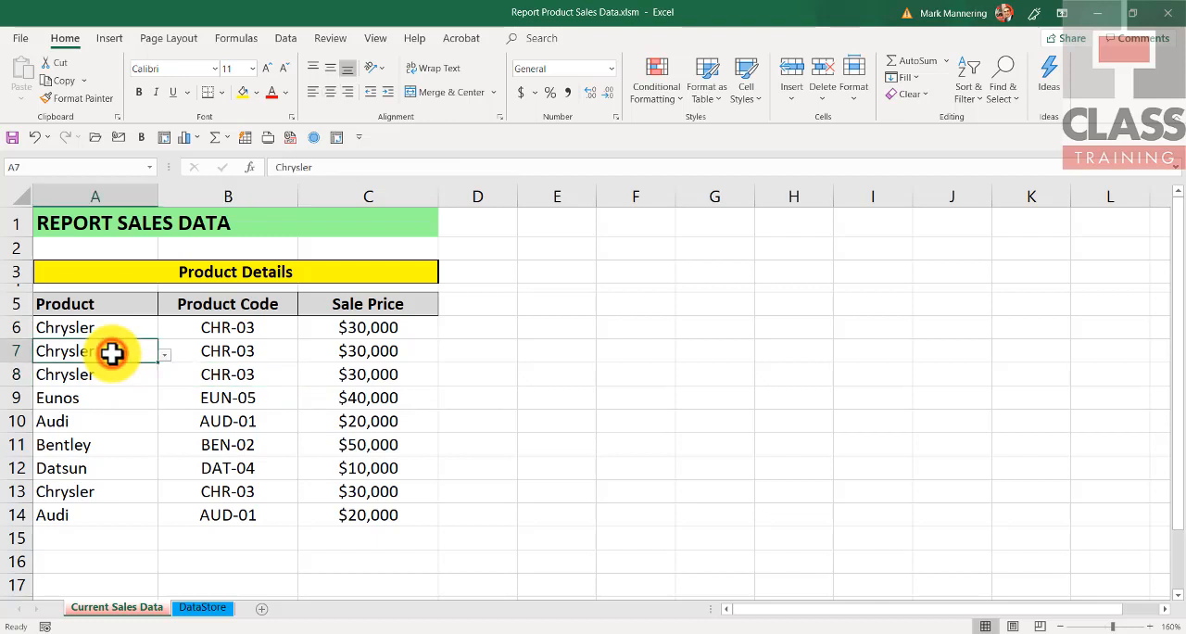
pyautogui.click(165, 356)
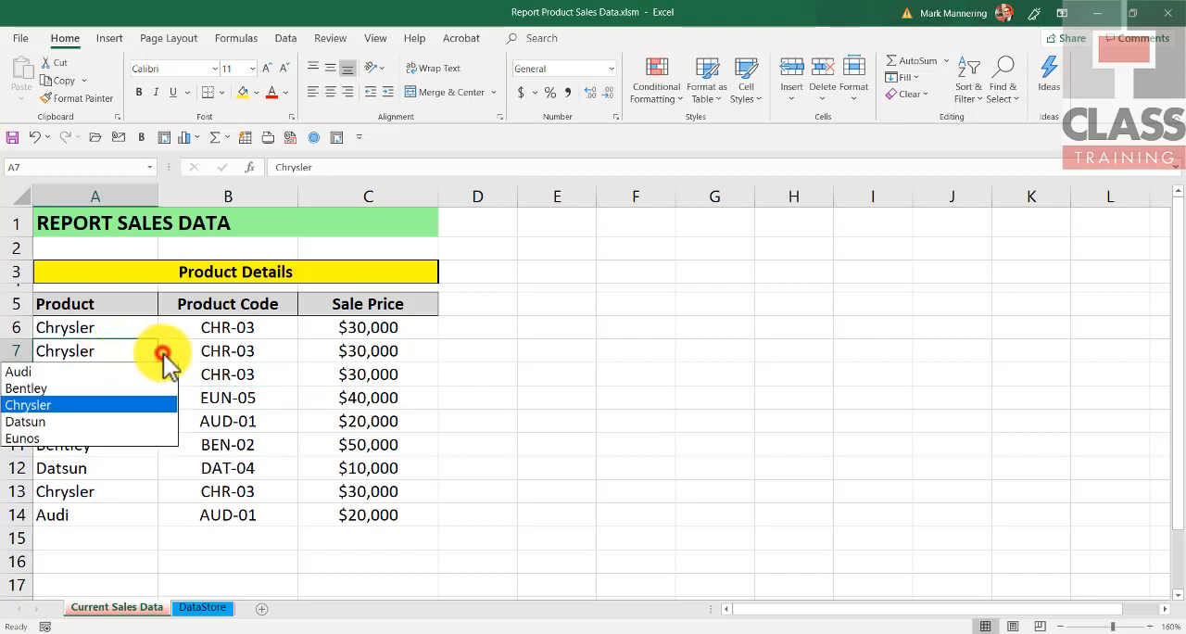
pyautogui.click(70, 388)
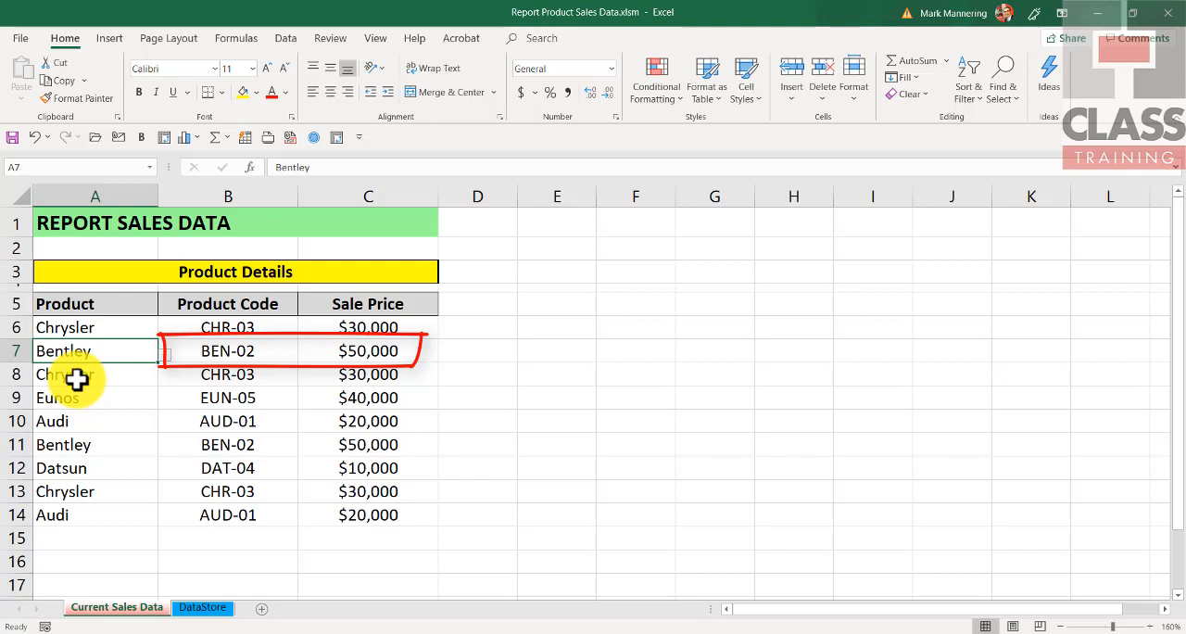
pyautogui.click(112, 464)
pyautogui.click(163, 471)
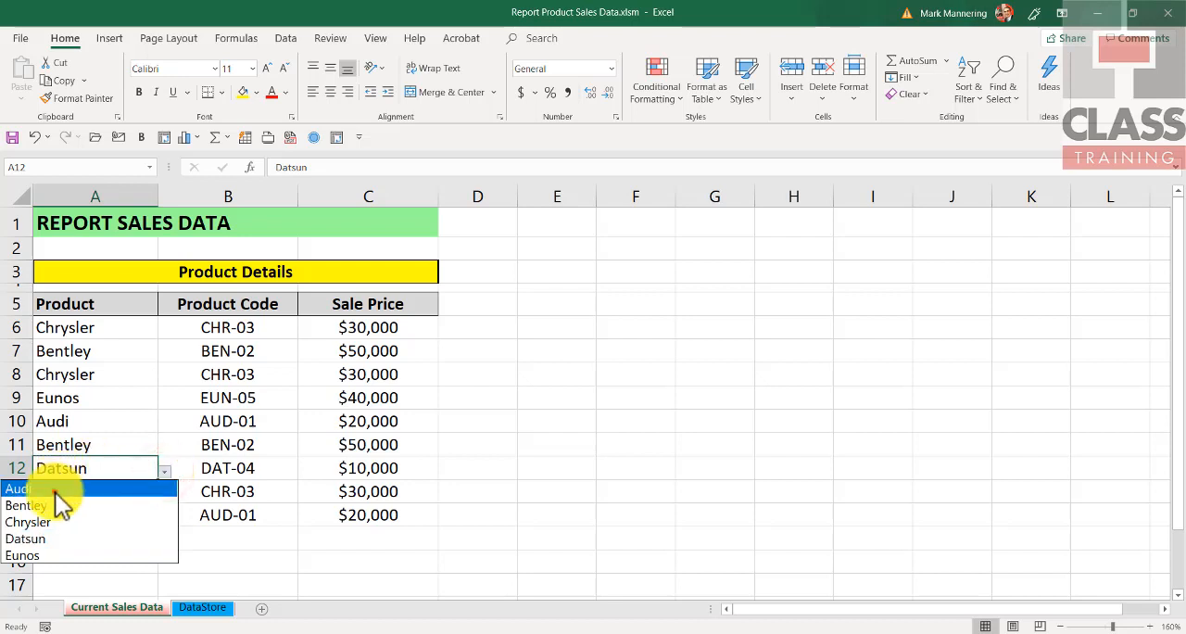
pyautogui.click(56, 489)
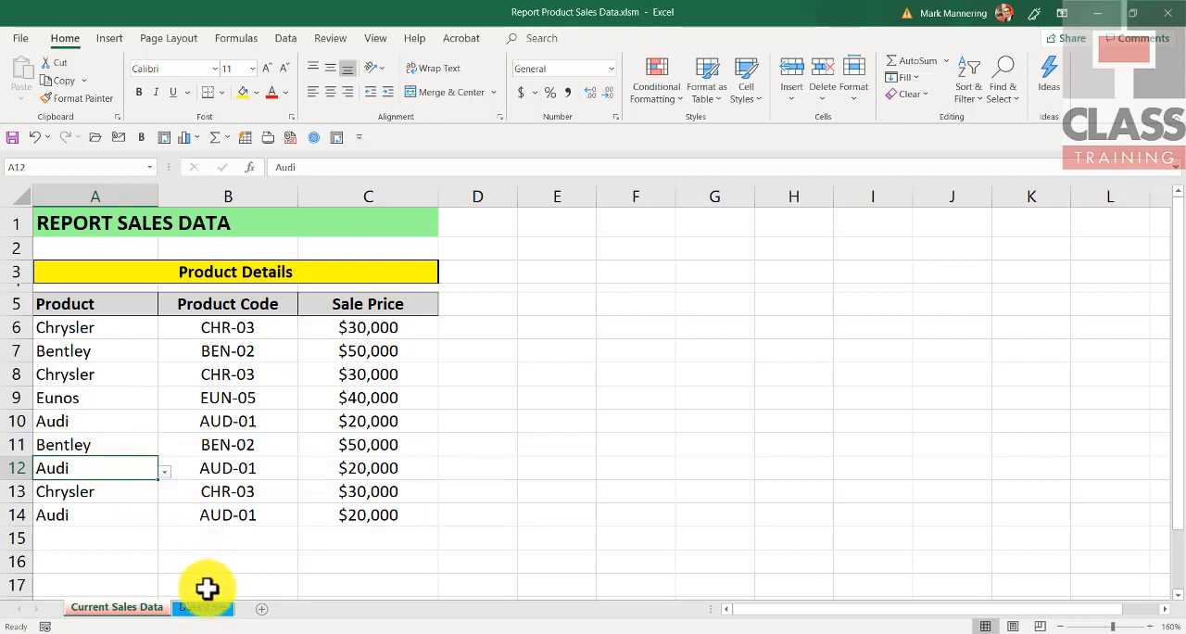
# Step: Show which cells on the DataStore sheet the named range products covers
pyautogui.click(204, 610)
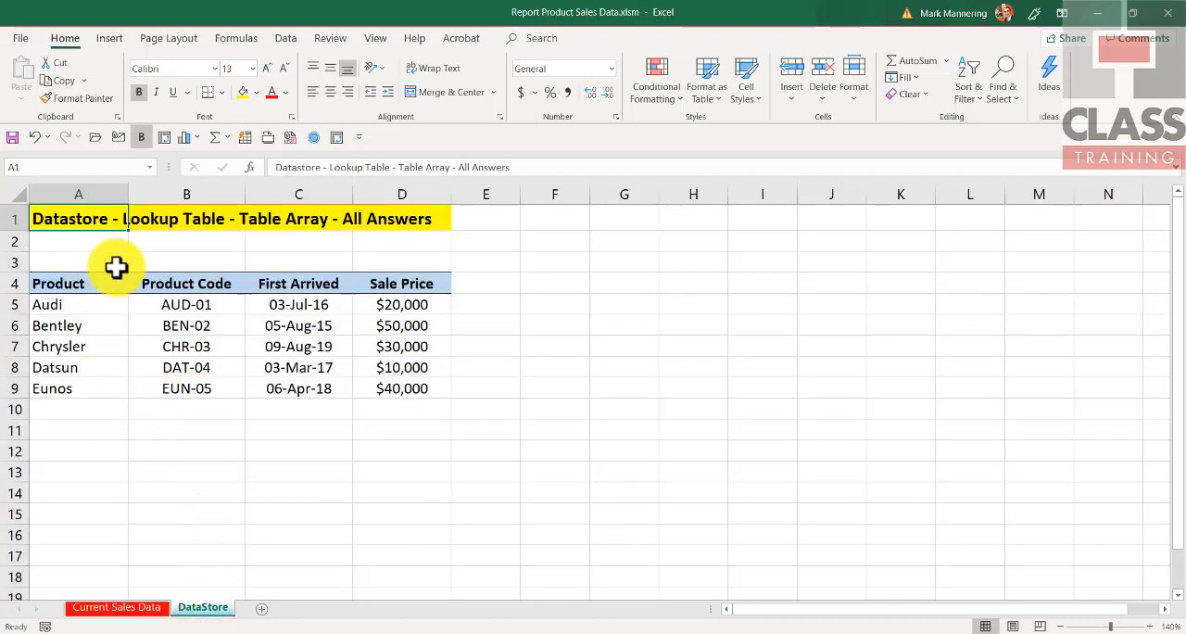
pyautogui.click(150, 167)
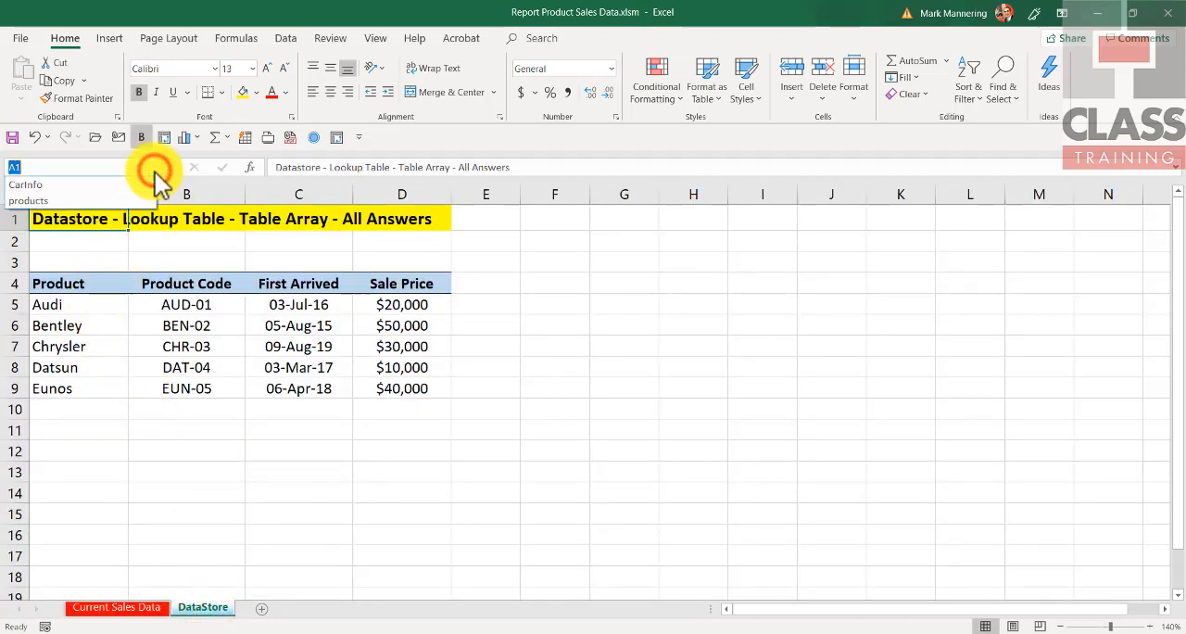
pyautogui.click(73, 201)
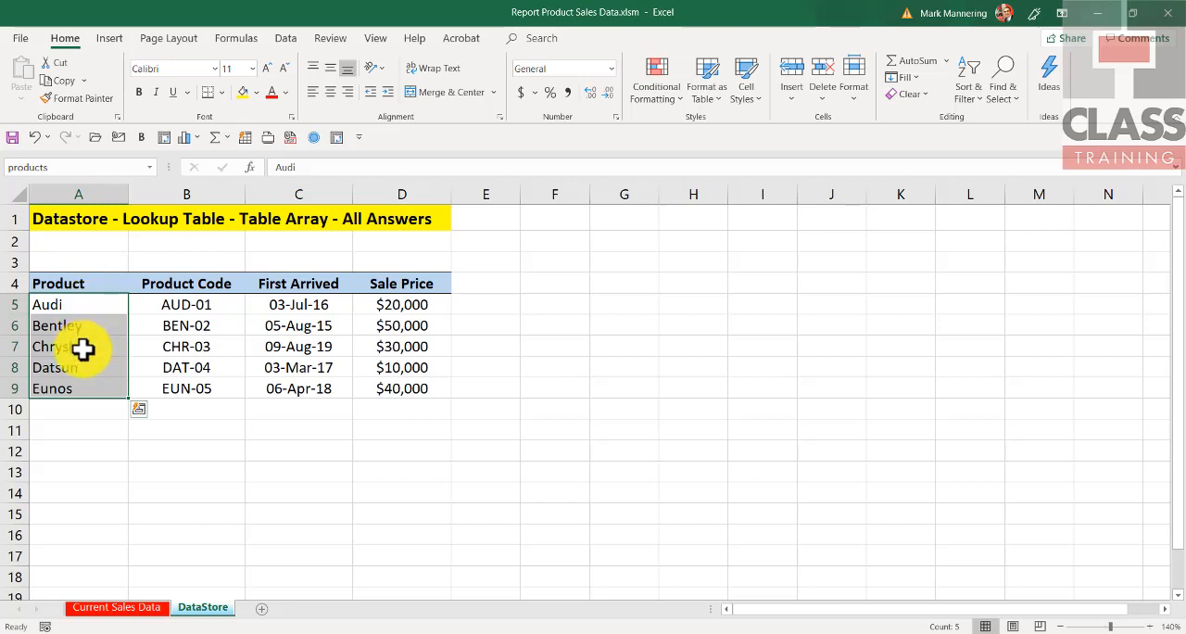
# Step: Inspect the data validation source of cell A6 on the Current Sales Data sheet and go to the named range products
pyautogui.click(121, 607)
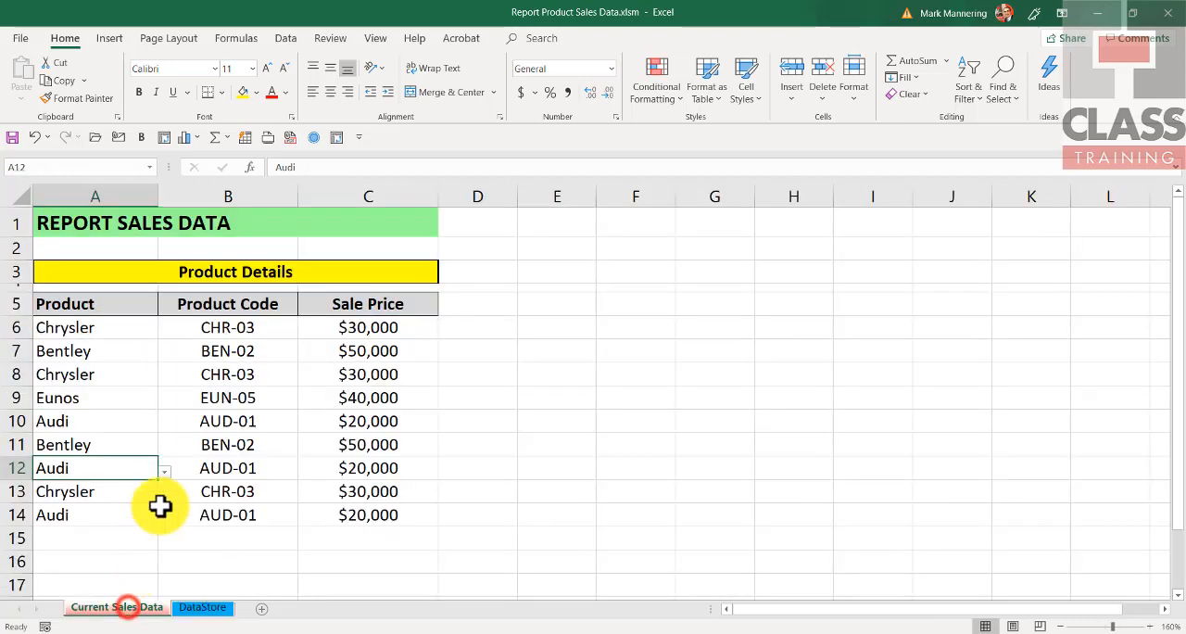
pyautogui.click(116, 326)
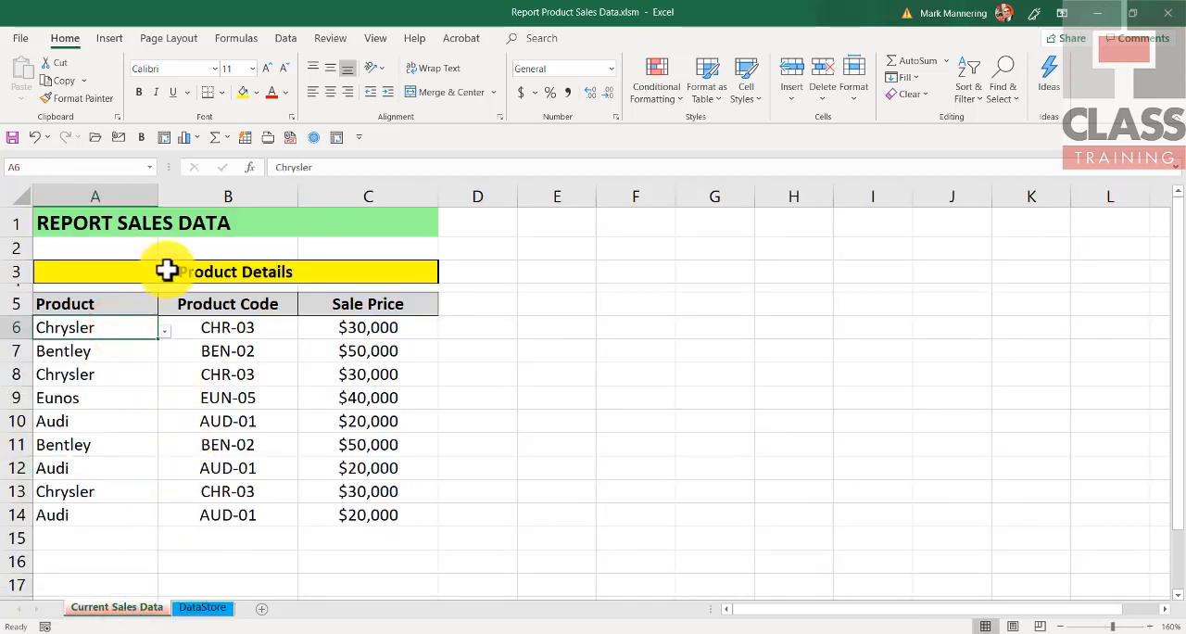
pyautogui.click(285, 38)
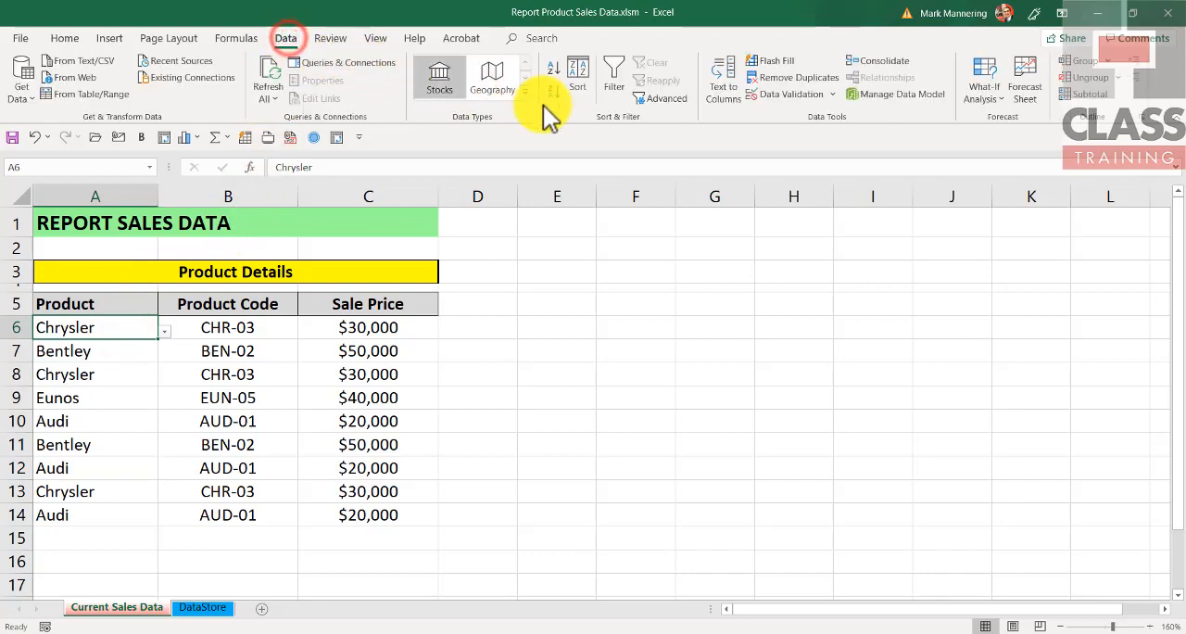
pyautogui.click(782, 95)
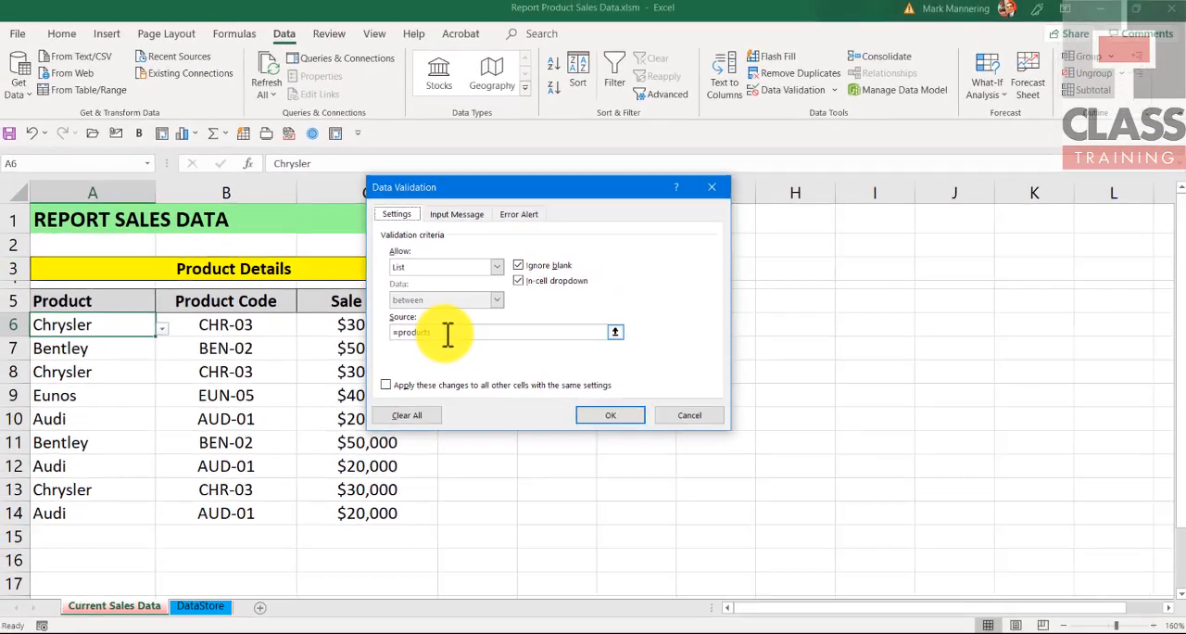
pyautogui.click(597, 445)
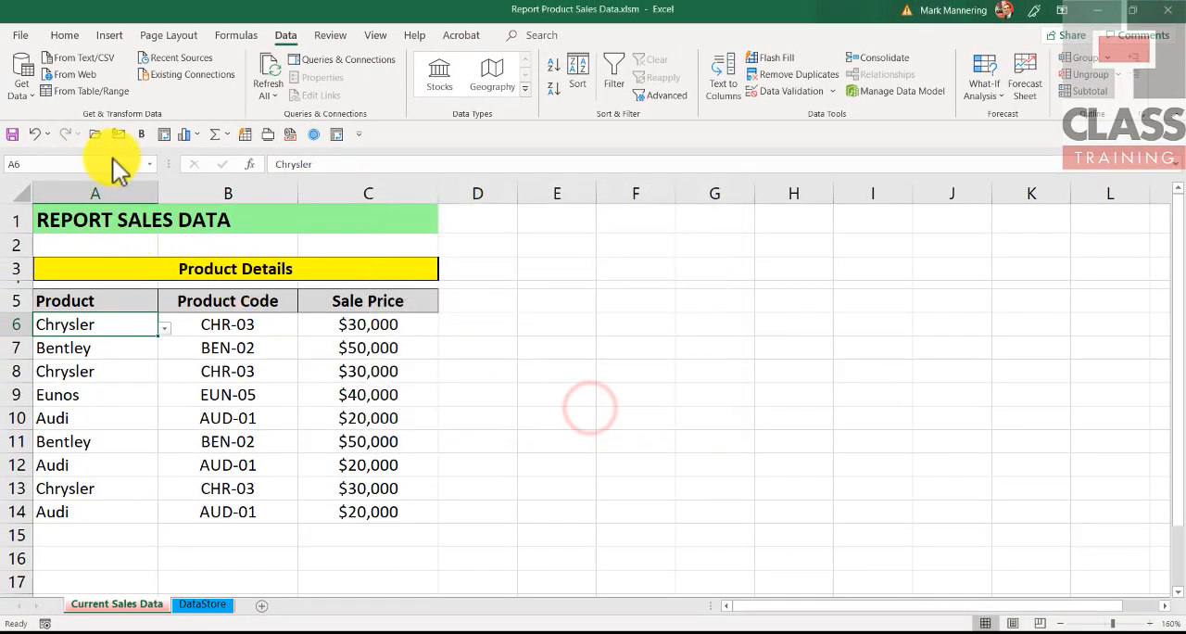
pyautogui.click(149, 164)
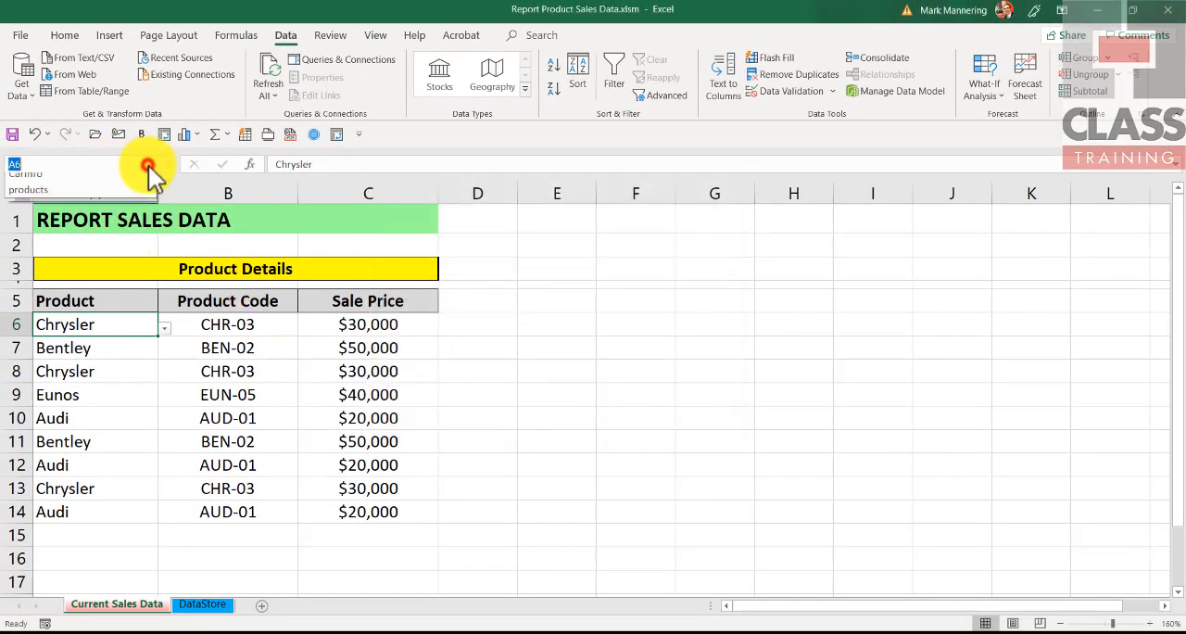
pyautogui.click(70, 198)
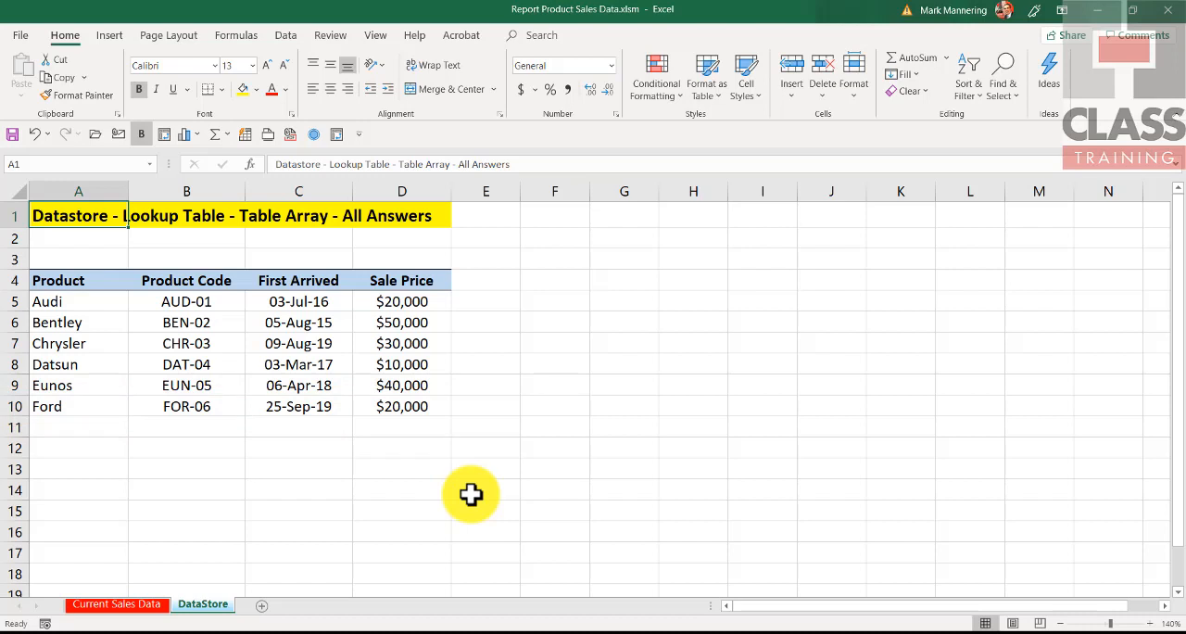
# Step: Check the product choices offered in cells A8 and A6 of the Current Sales Data sheet for the Ford entry
pyautogui.click(104, 607)
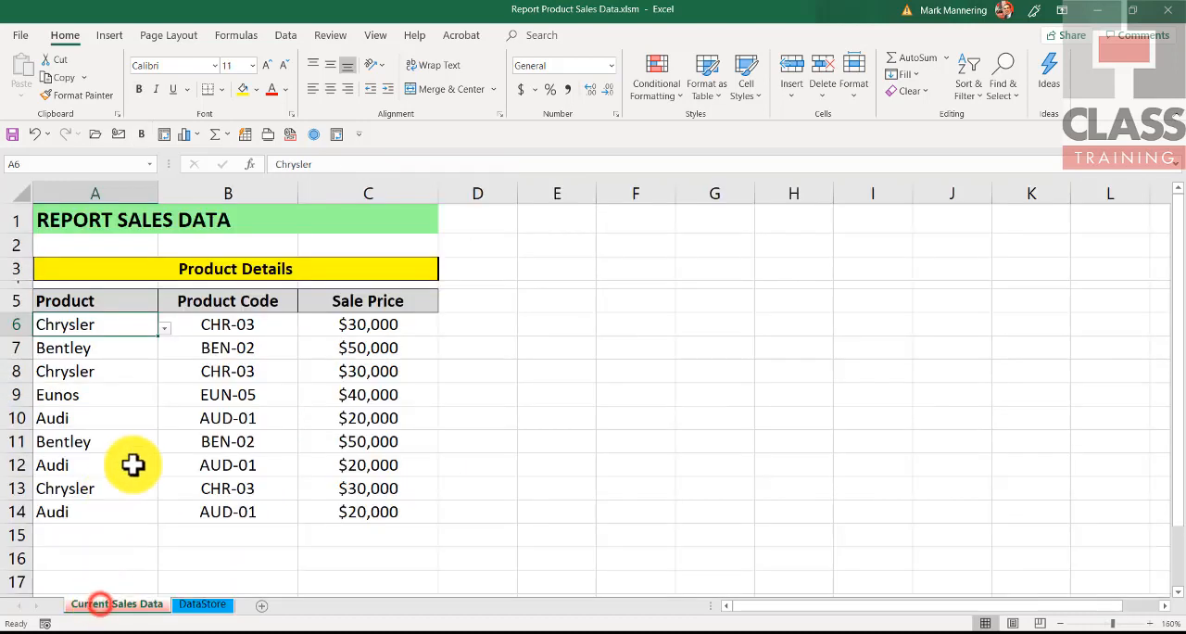
pyautogui.click(118, 376)
pyautogui.click(164, 376)
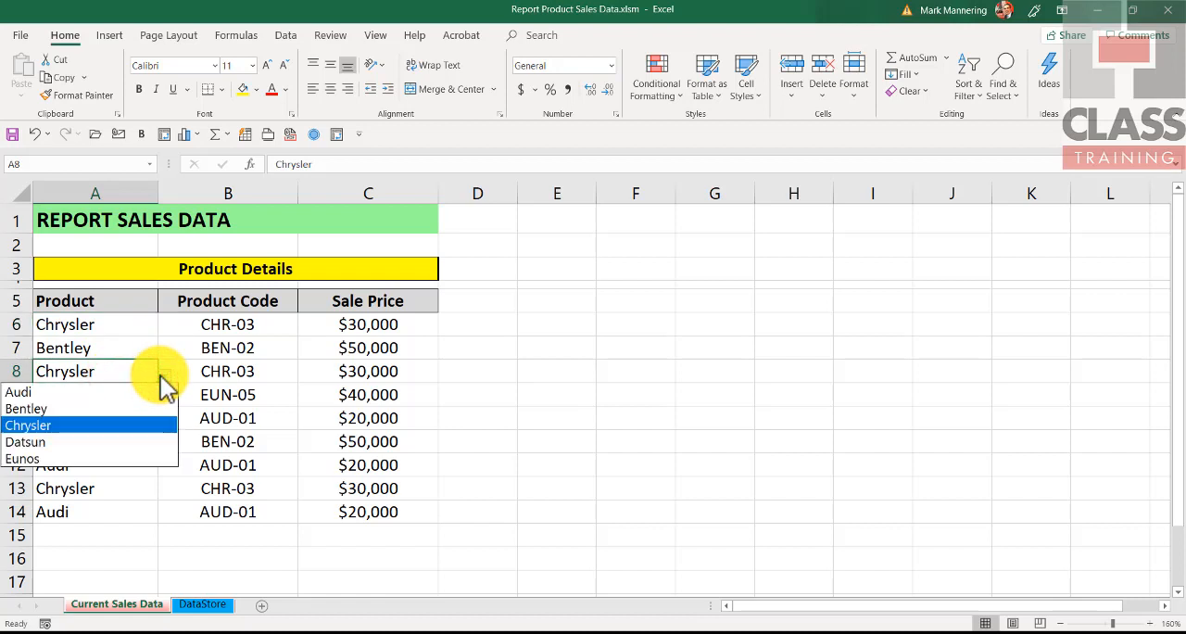
pyautogui.click(112, 325)
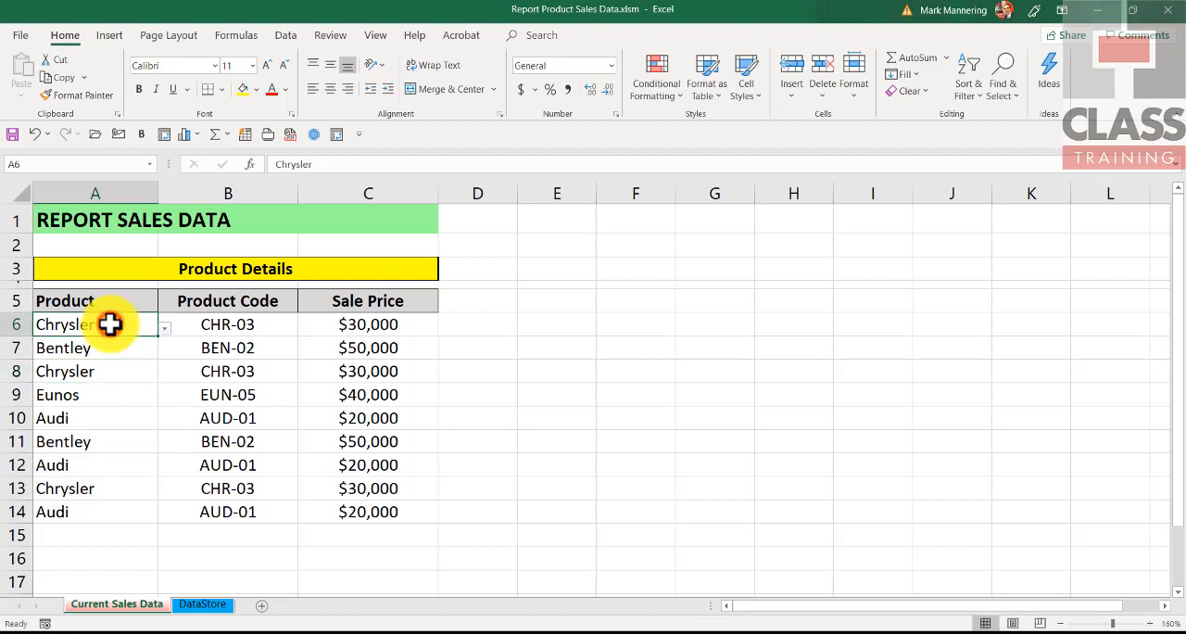
pyautogui.click(163, 328)
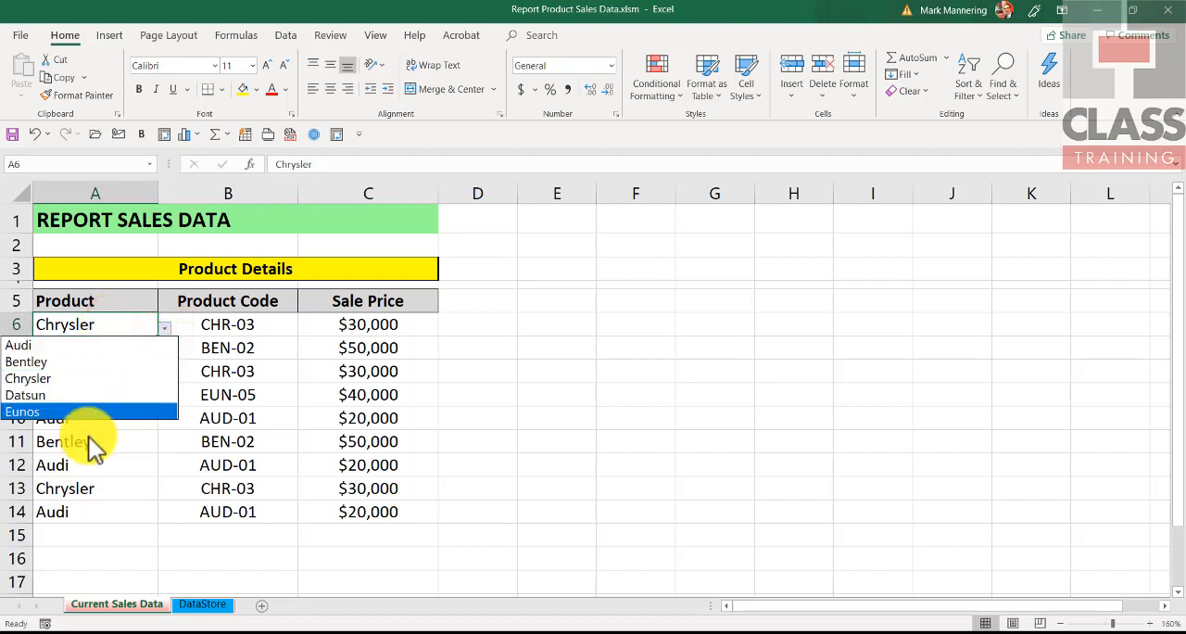
pyautogui.click(99, 472)
pyautogui.click(98, 464)
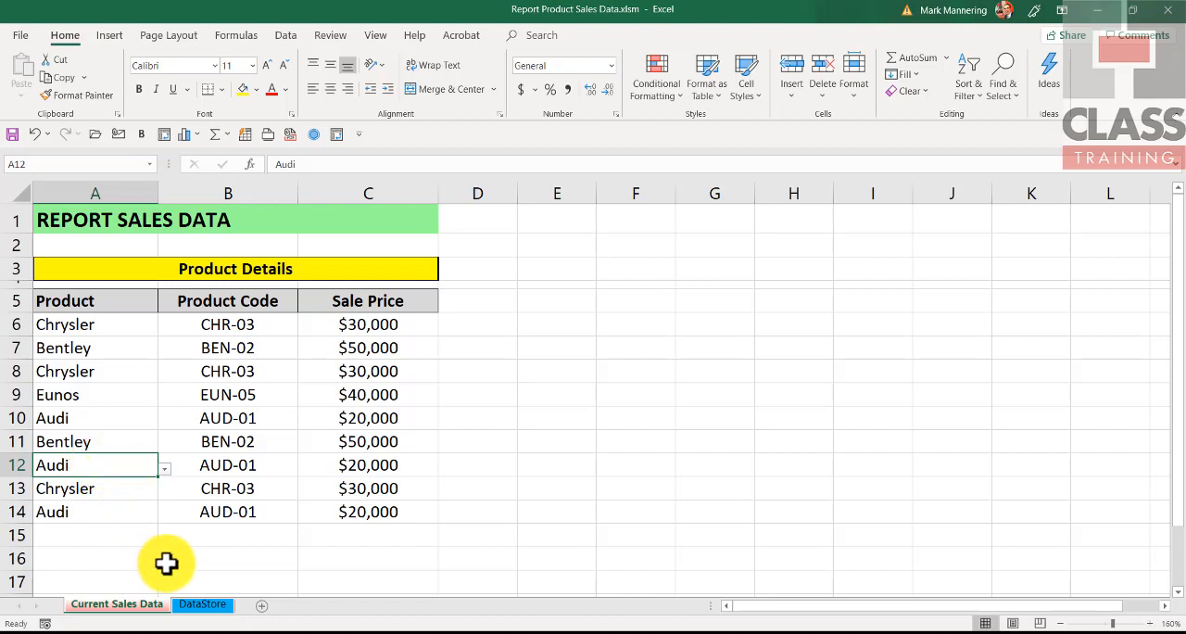
# Step: Delete the Ford row, row 10, from the lookup table on the DataStore sheet
pyautogui.click(199, 607)
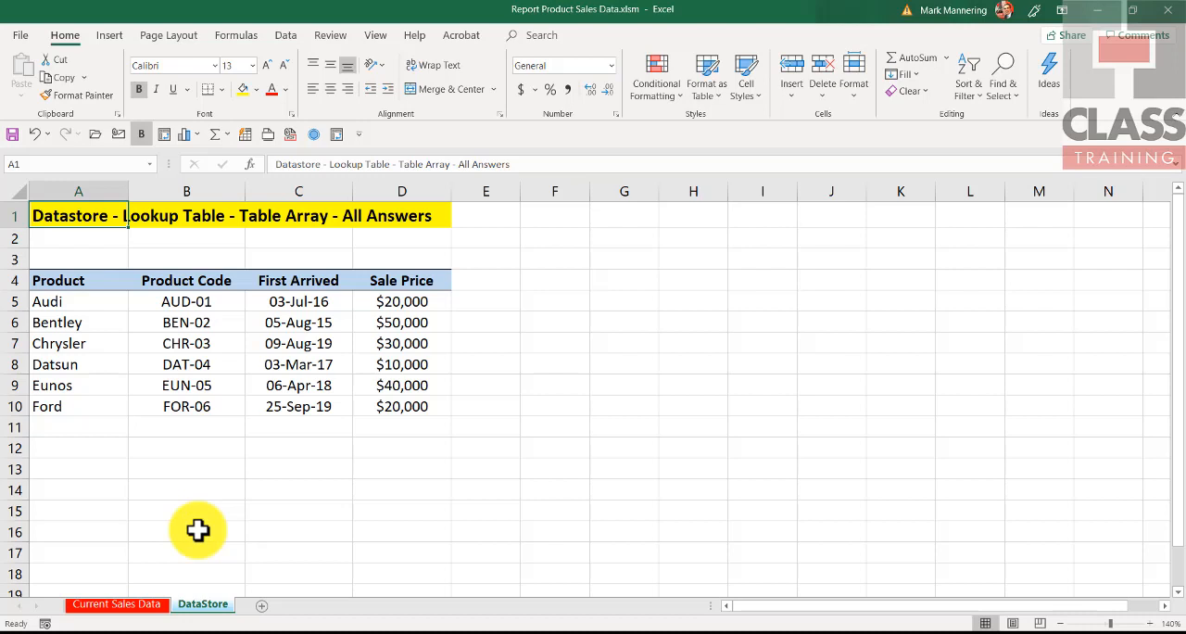
pyautogui.click(18, 406)
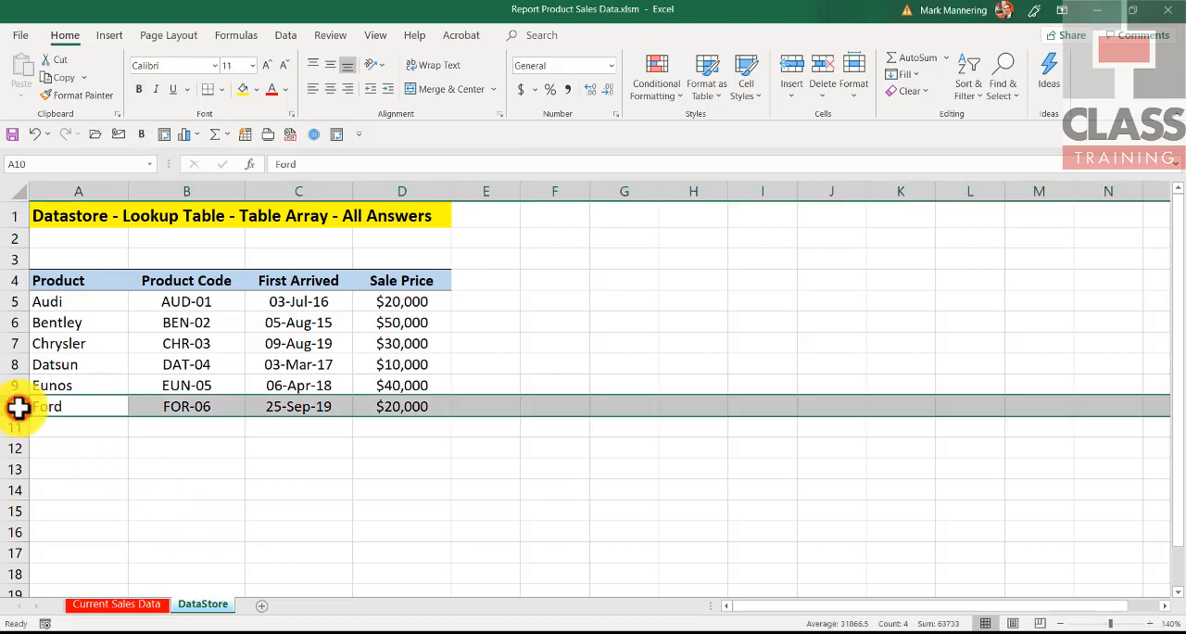
pyautogui.rightClick(17, 407)
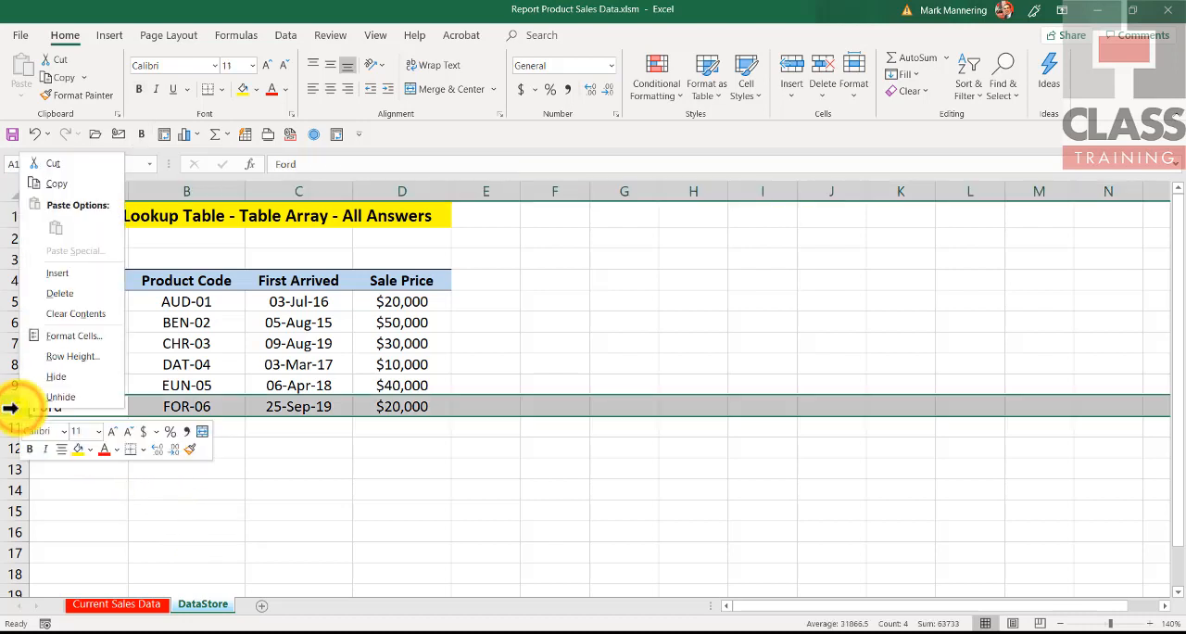
pyautogui.click(78, 295)
pyautogui.click(198, 468)
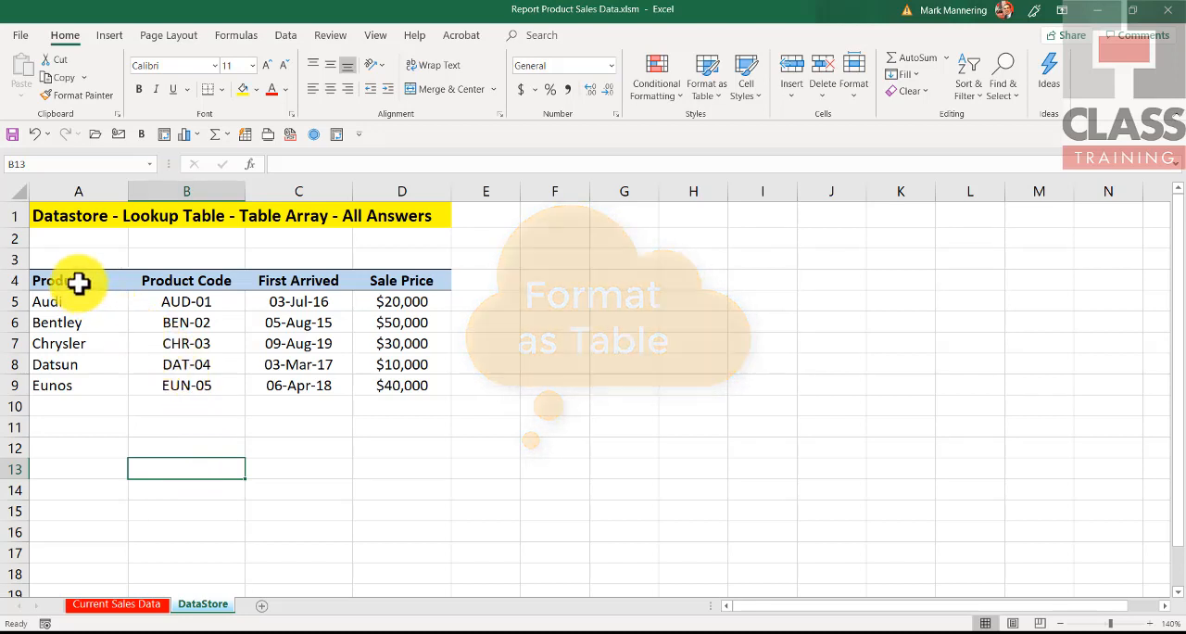
# Step: Review the lookup table range A4:D9 and the empty cells A10:D12 below it
pyautogui.moveTo(80, 281); pyautogui.dragTo(392, 379)
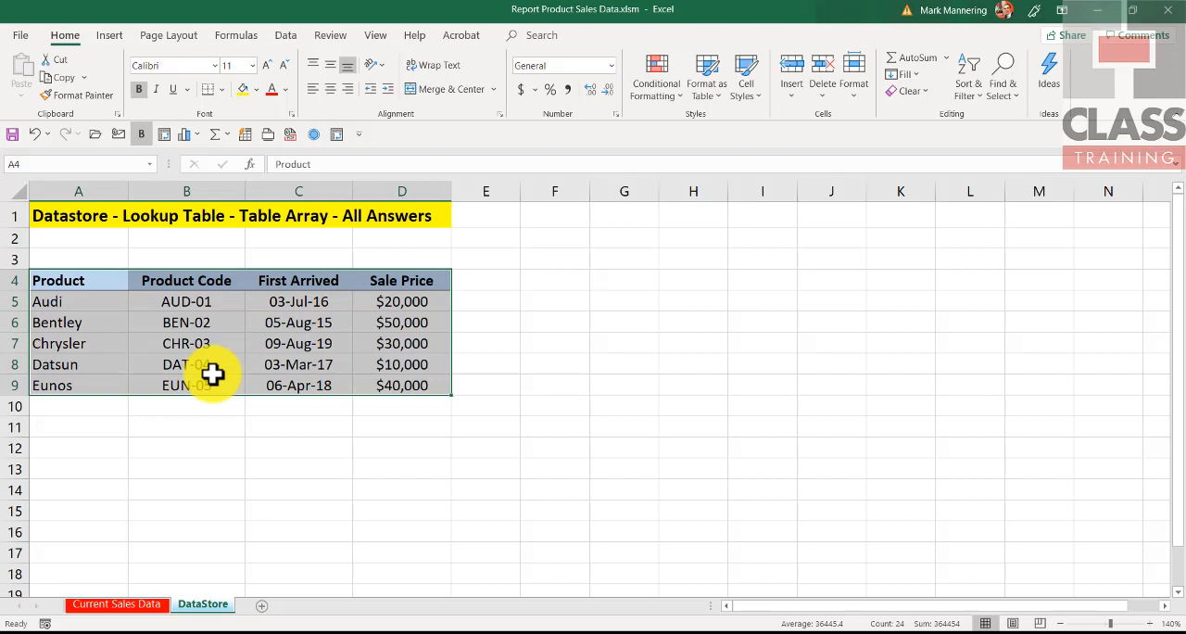
pyautogui.moveTo(109, 405); pyautogui.dragTo(376, 452)
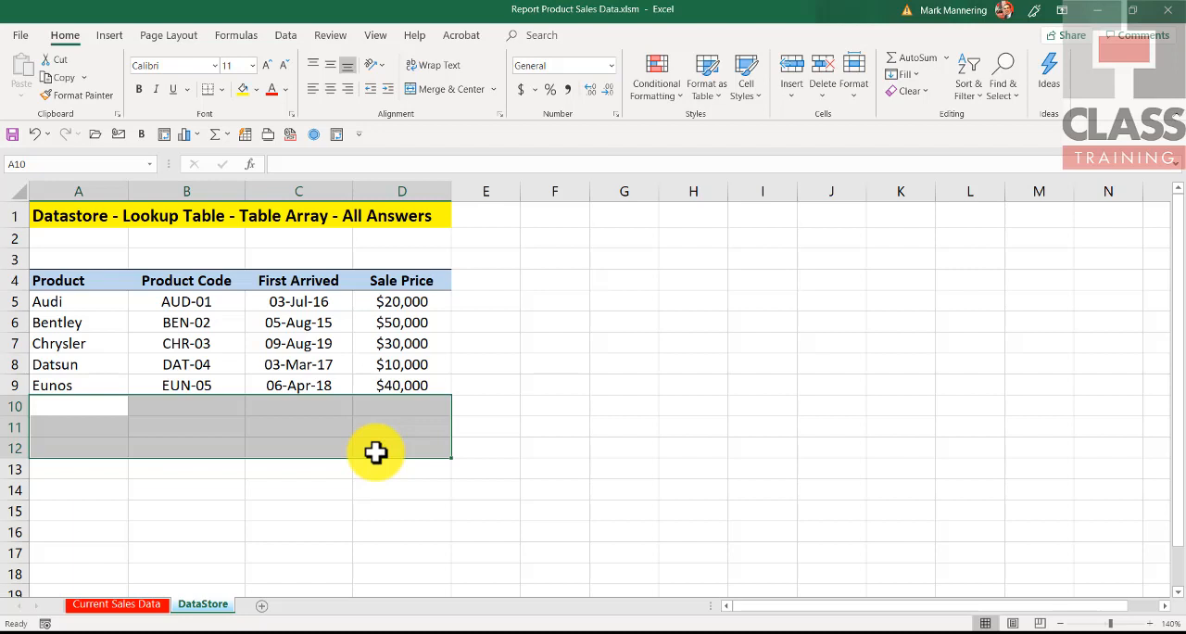
pyautogui.click(102, 342)
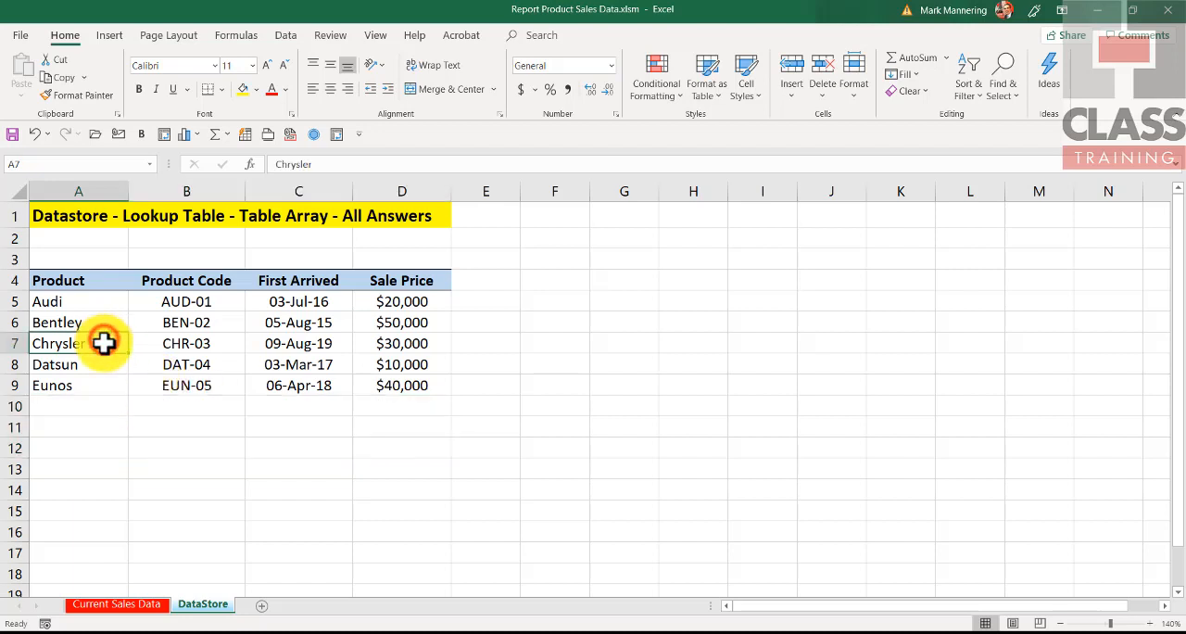
# Step: Check the product choices offered in cell A6 of the Current Sales Data sheet
pyautogui.click(134, 607)
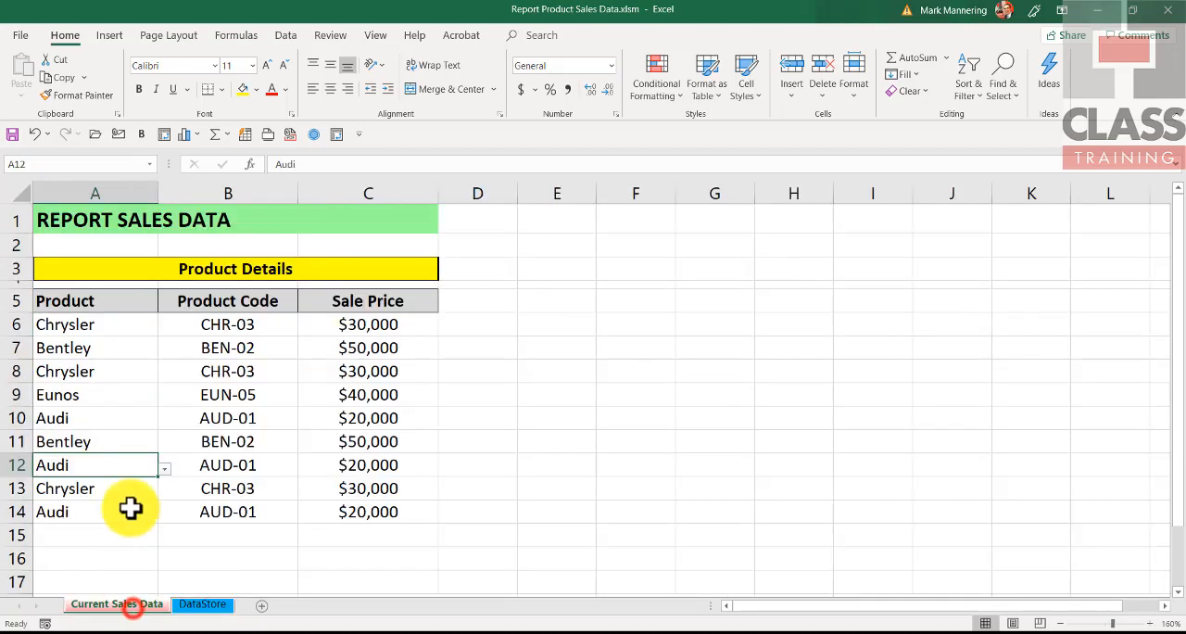
pyautogui.click(130, 326)
pyautogui.click(164, 327)
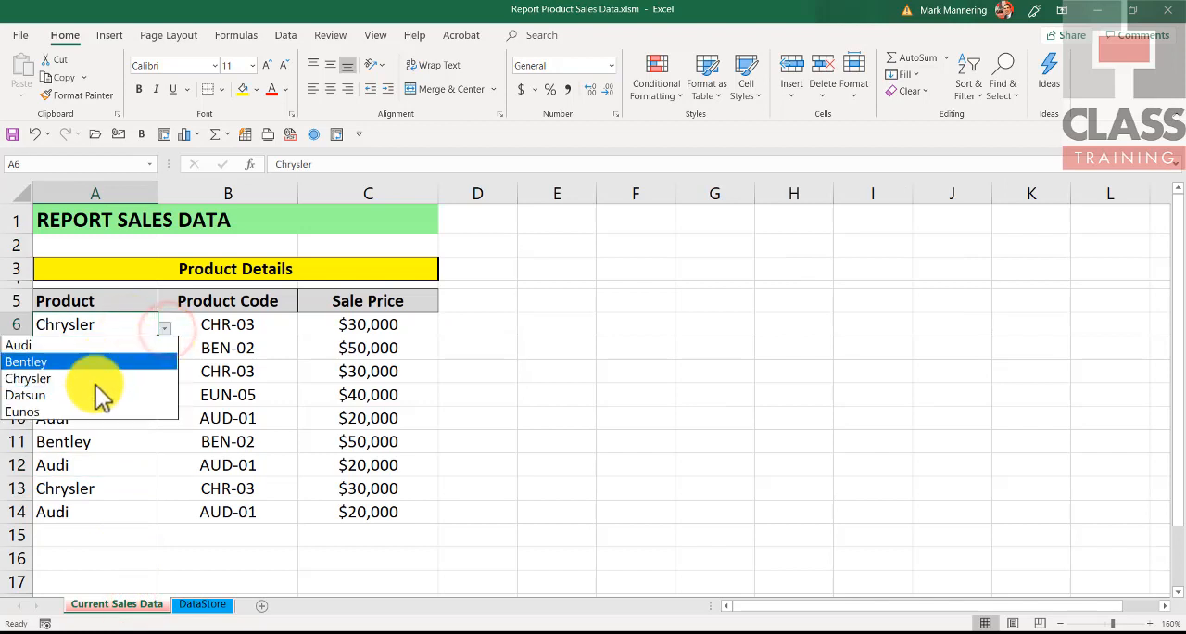
pyautogui.click(88, 443)
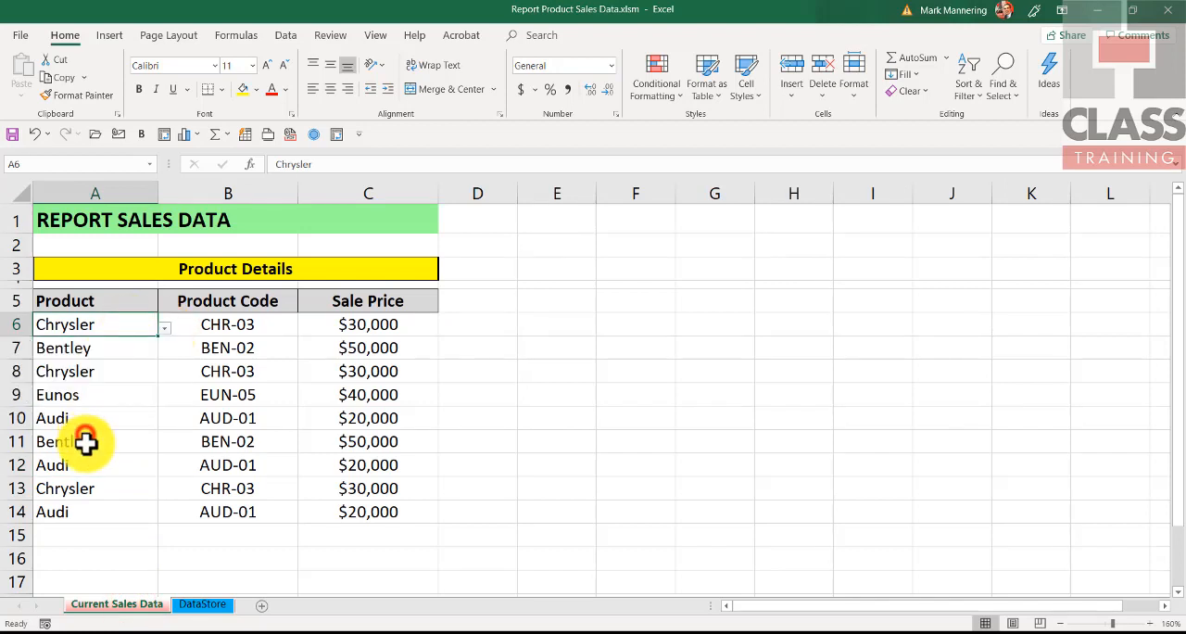
# Step: Format the DataStore lookup range A4:D9 as a table with headers, using the first light style with grey banded rows
pyautogui.click(185, 604)
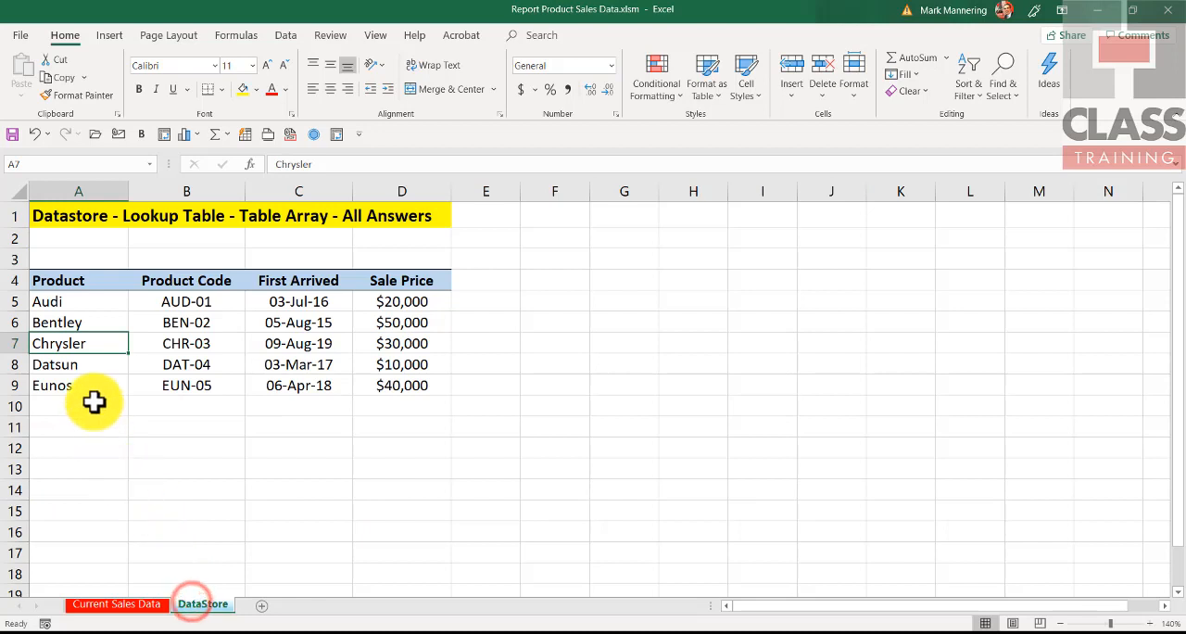
pyautogui.click(275, 322)
pyautogui.click(199, 321)
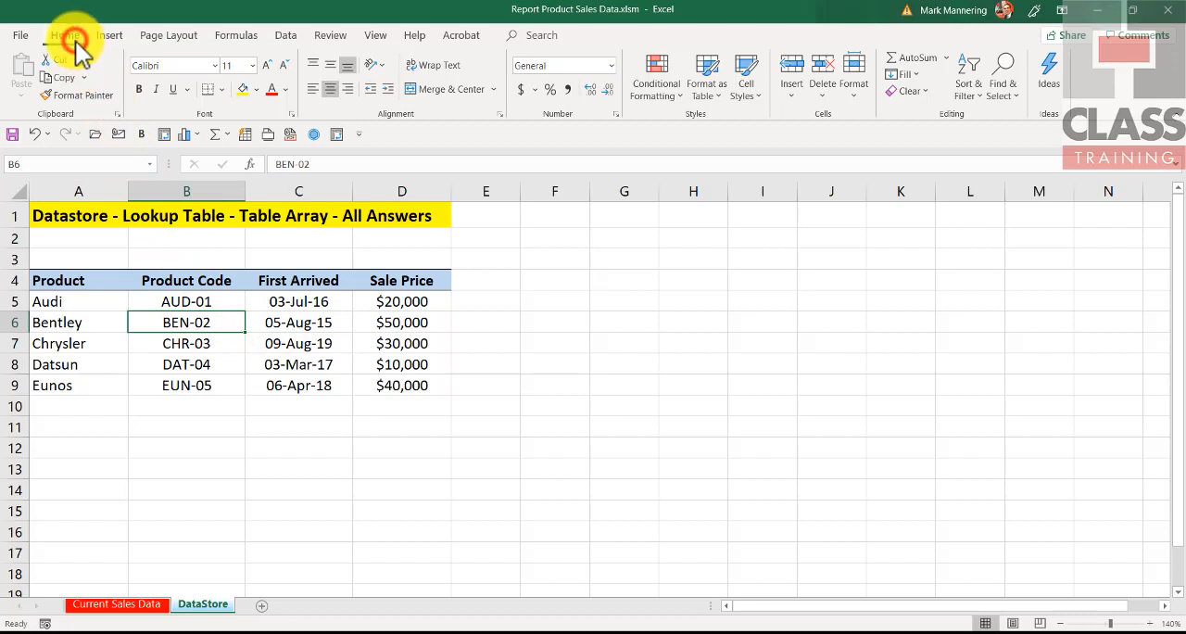
pyautogui.click(708, 88)
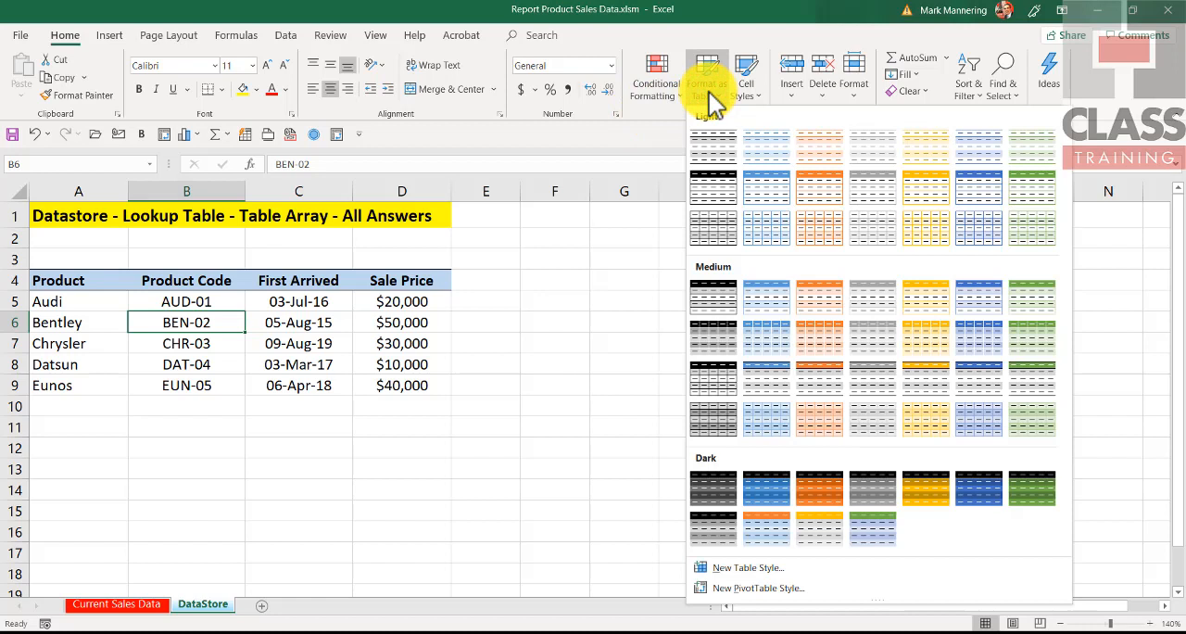
pyautogui.click(715, 149)
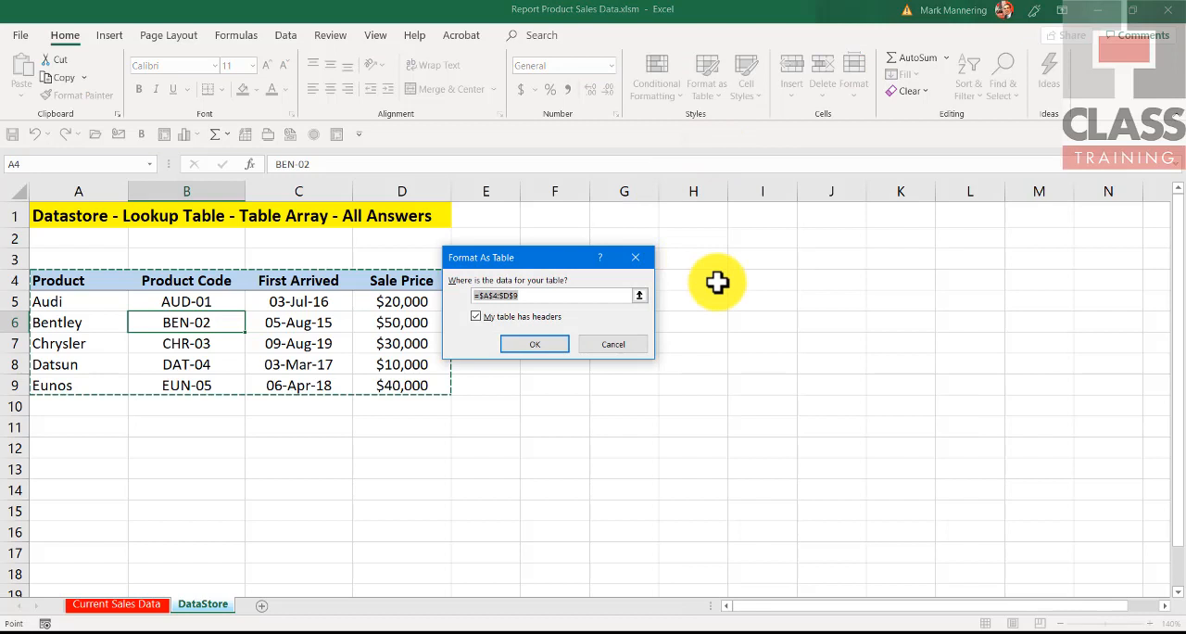
pyautogui.click(553, 344)
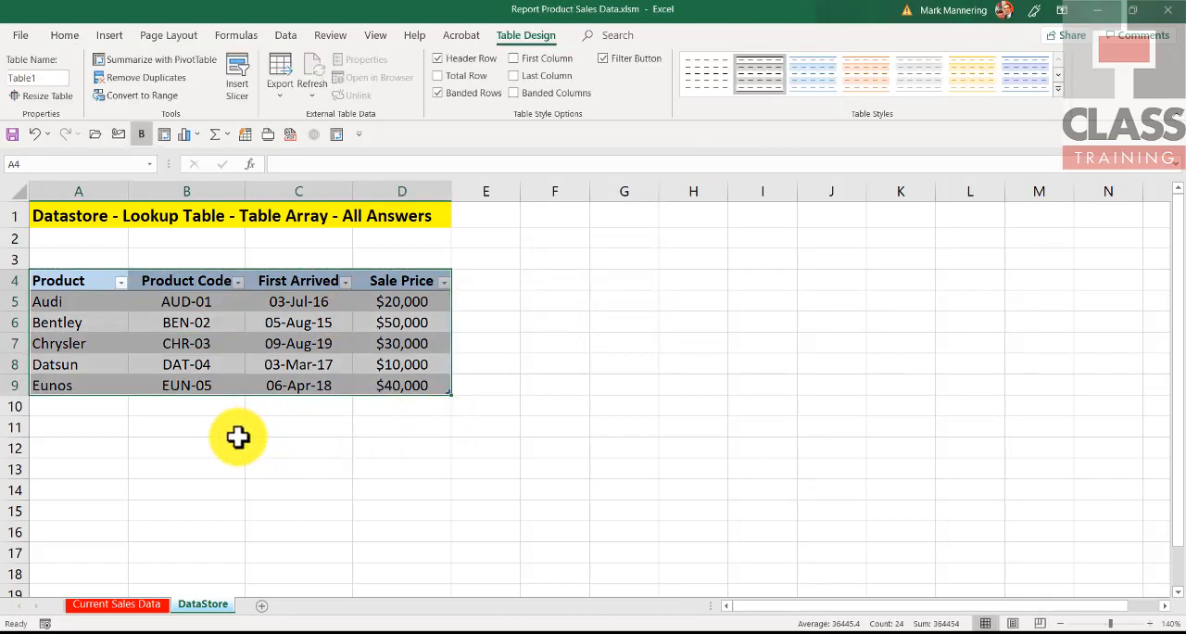
pyautogui.click(238, 437)
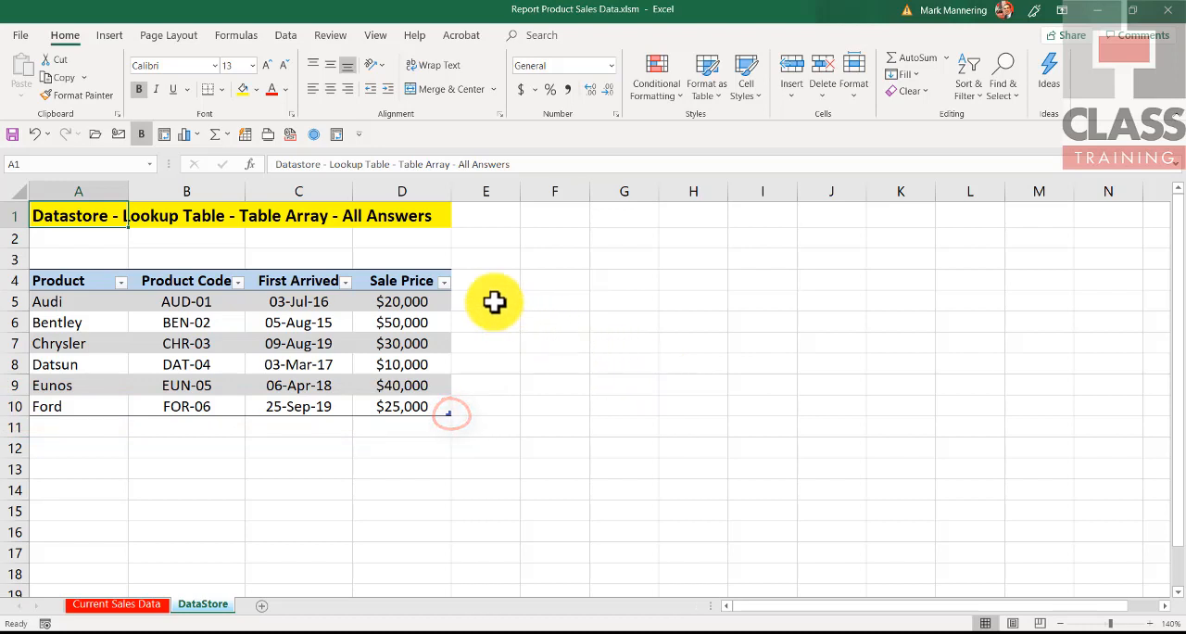
# Step: Check which cells the named range products covers on the DataStore sheet
pyautogui.click(150, 164)
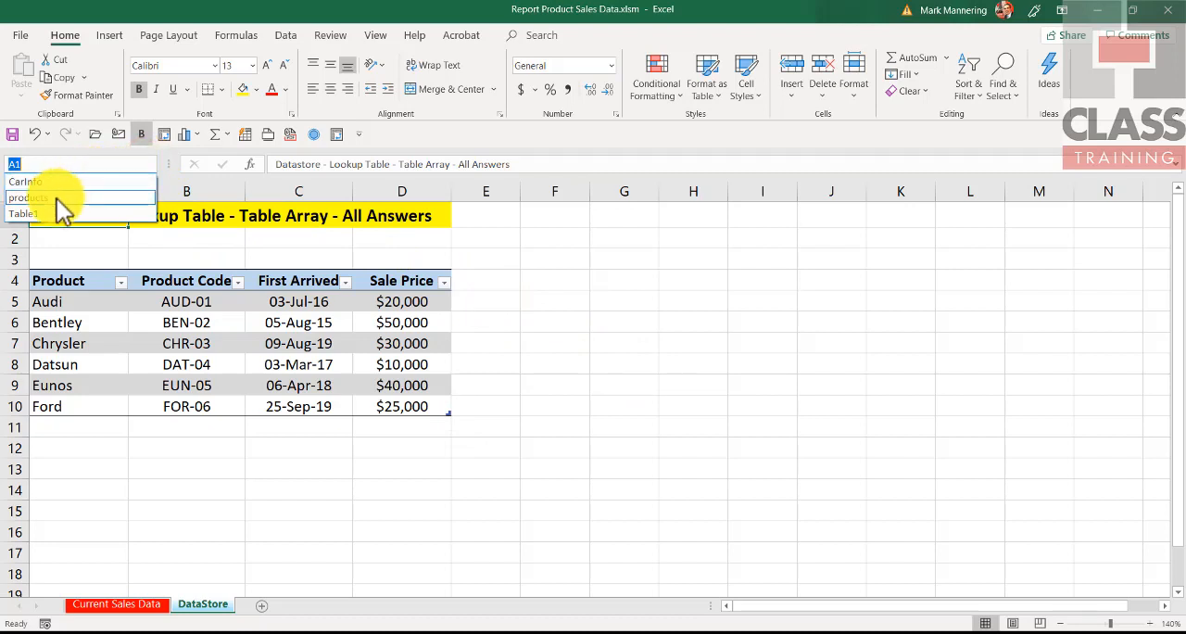
pyautogui.click(28, 197)
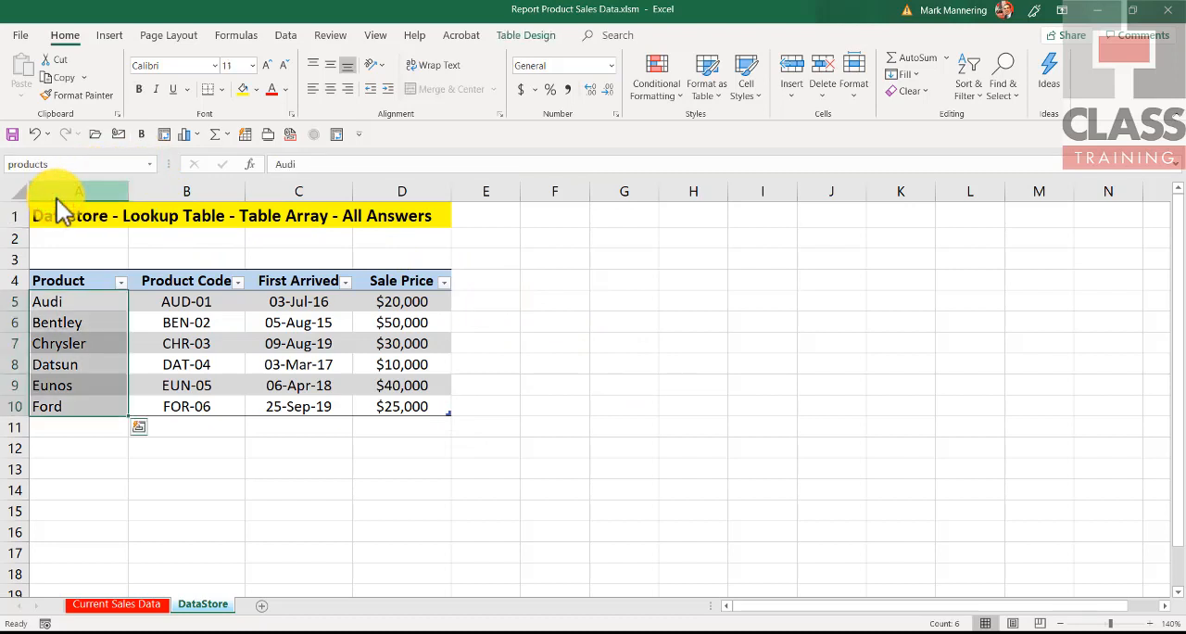
pyautogui.click(70, 296)
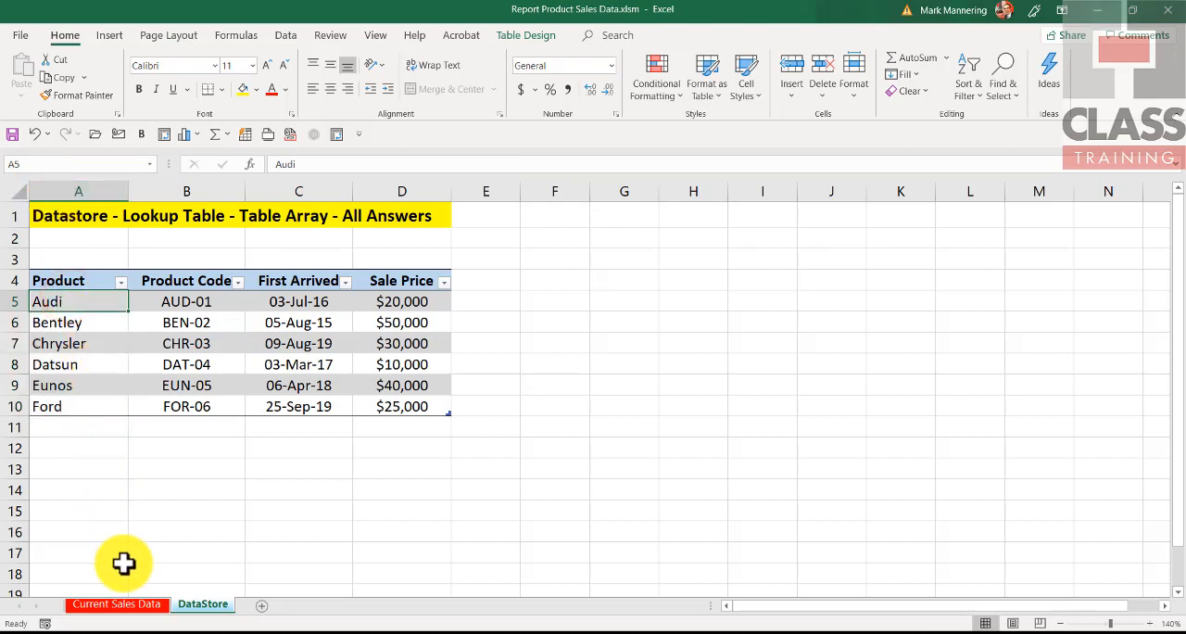
# Step: Check the product choices offered in cells A6, A11 and A14 of the Current Sales Data sheet
pyautogui.click(127, 607)
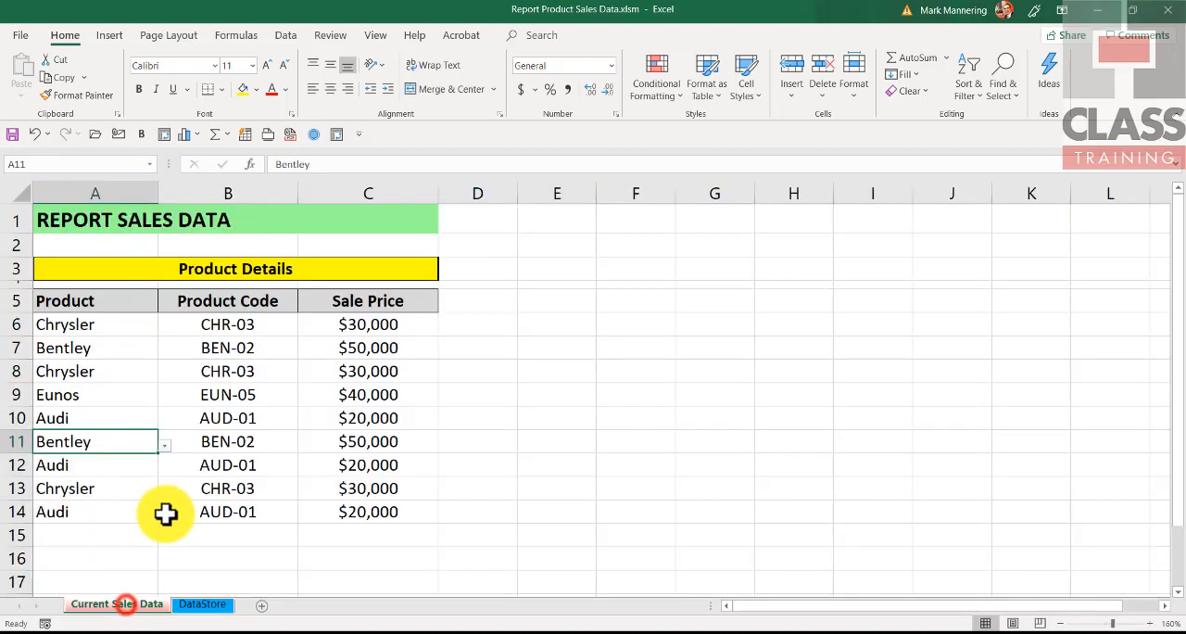
pyautogui.click(106, 324)
pyautogui.click(164, 328)
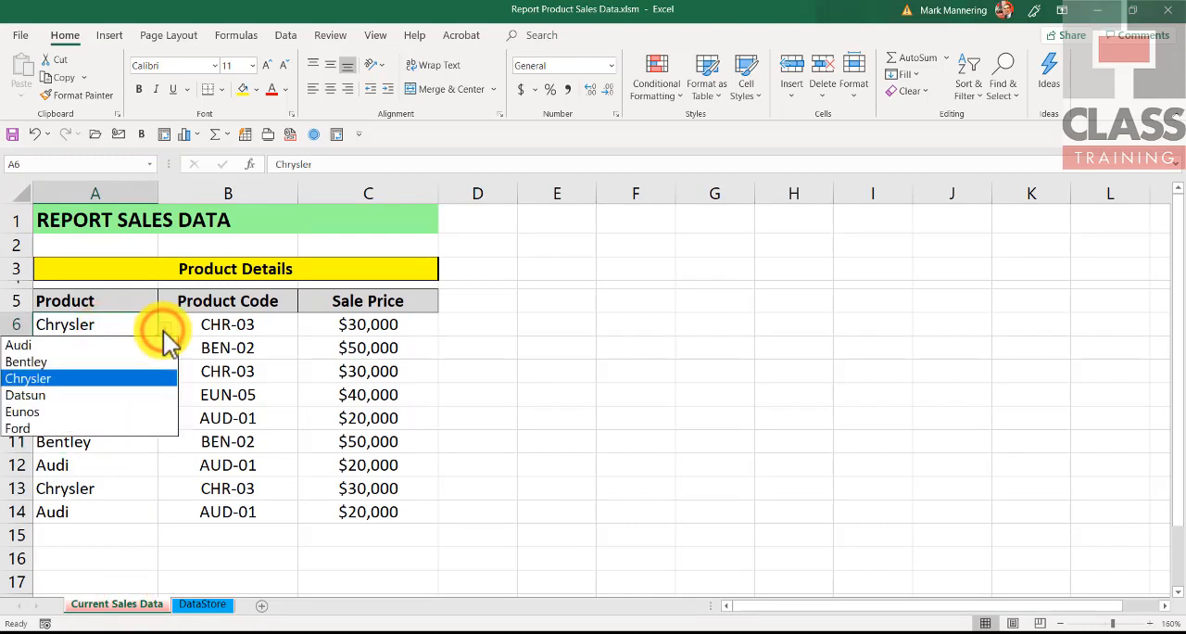
pyautogui.press('Escape')
pyautogui.click(93, 442)
pyautogui.click(165, 445)
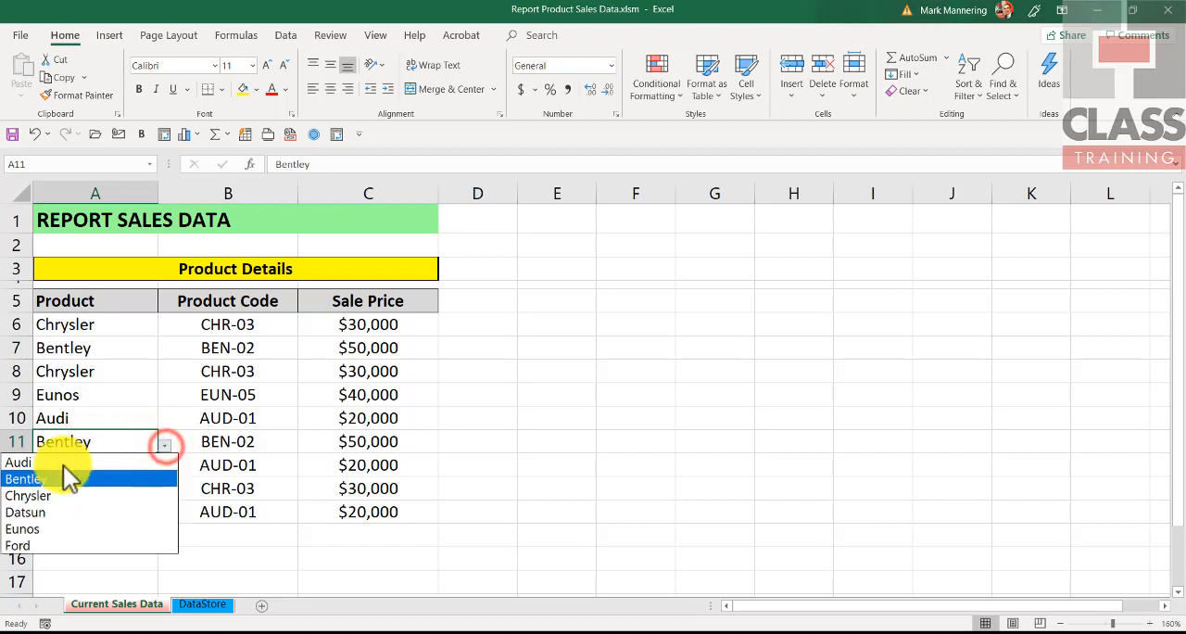
pyautogui.click(198, 529)
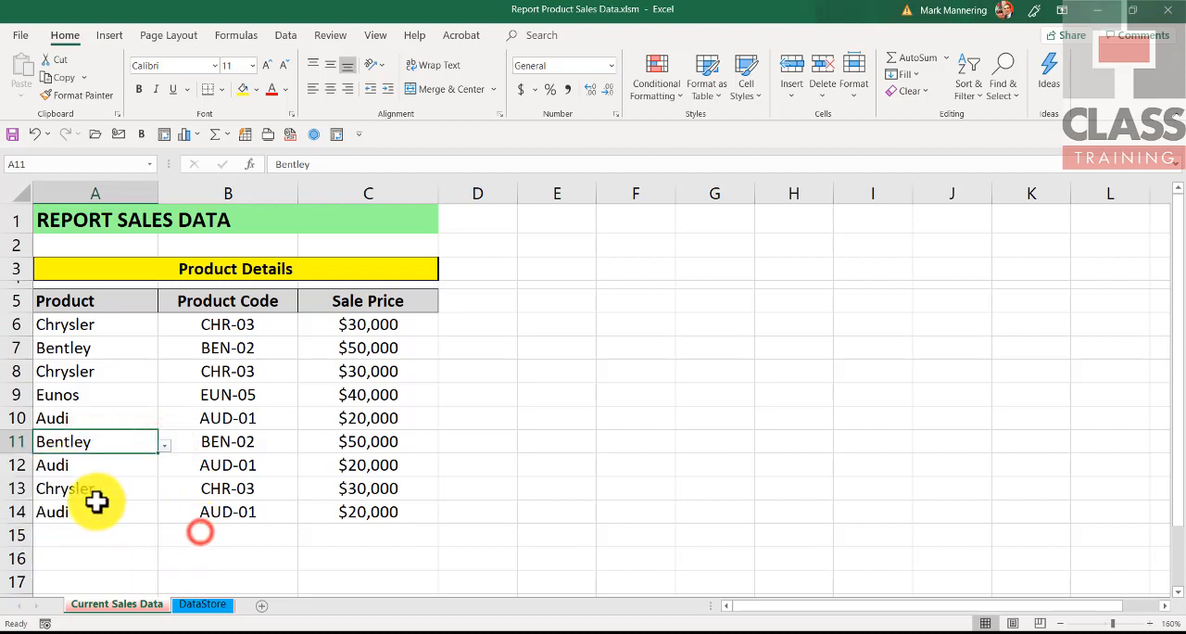
pyautogui.click(96, 508)
pyautogui.click(165, 522)
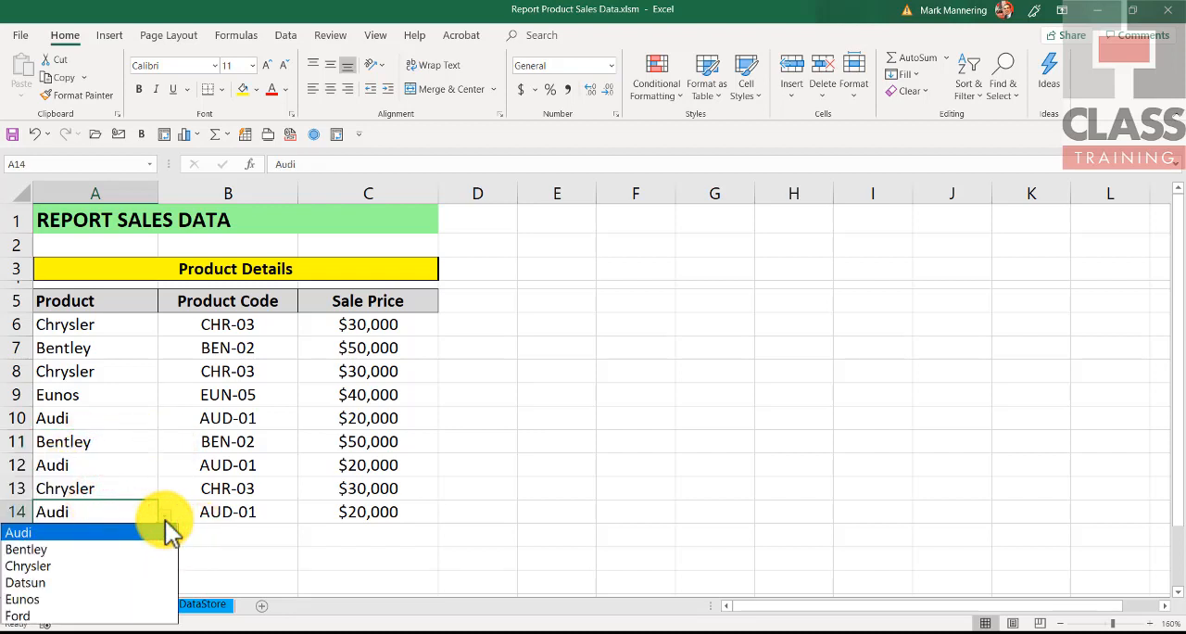
pyautogui.click(114, 323)
pyautogui.click(104, 322)
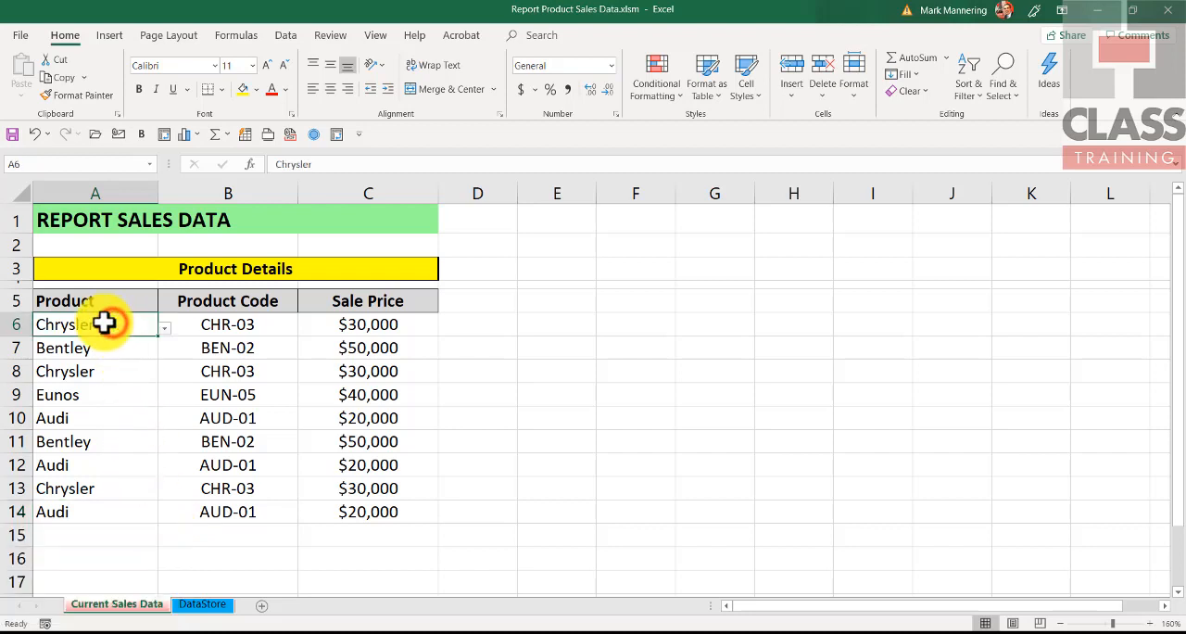